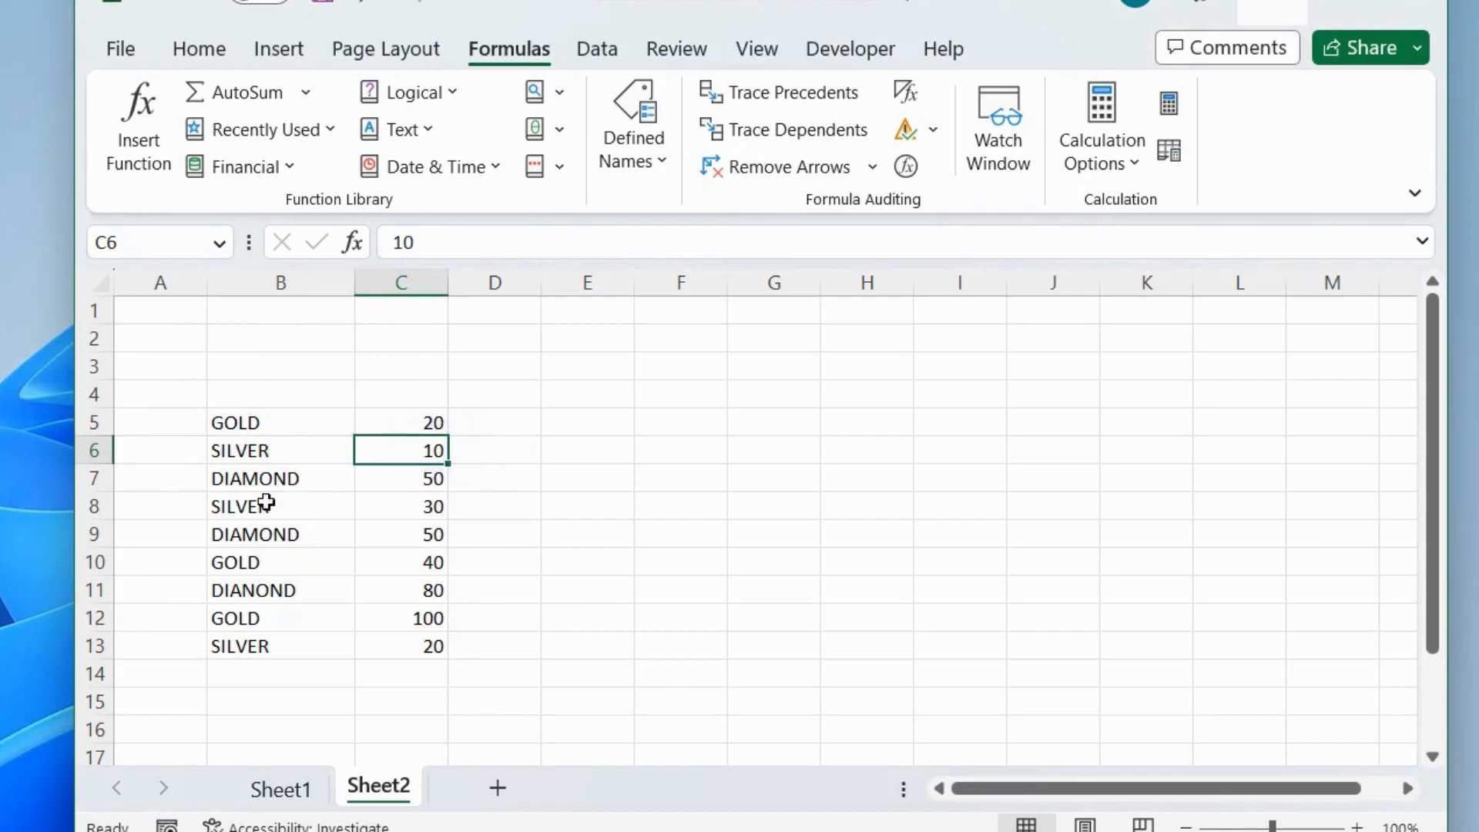
click(246, 425)
click(257, 556)
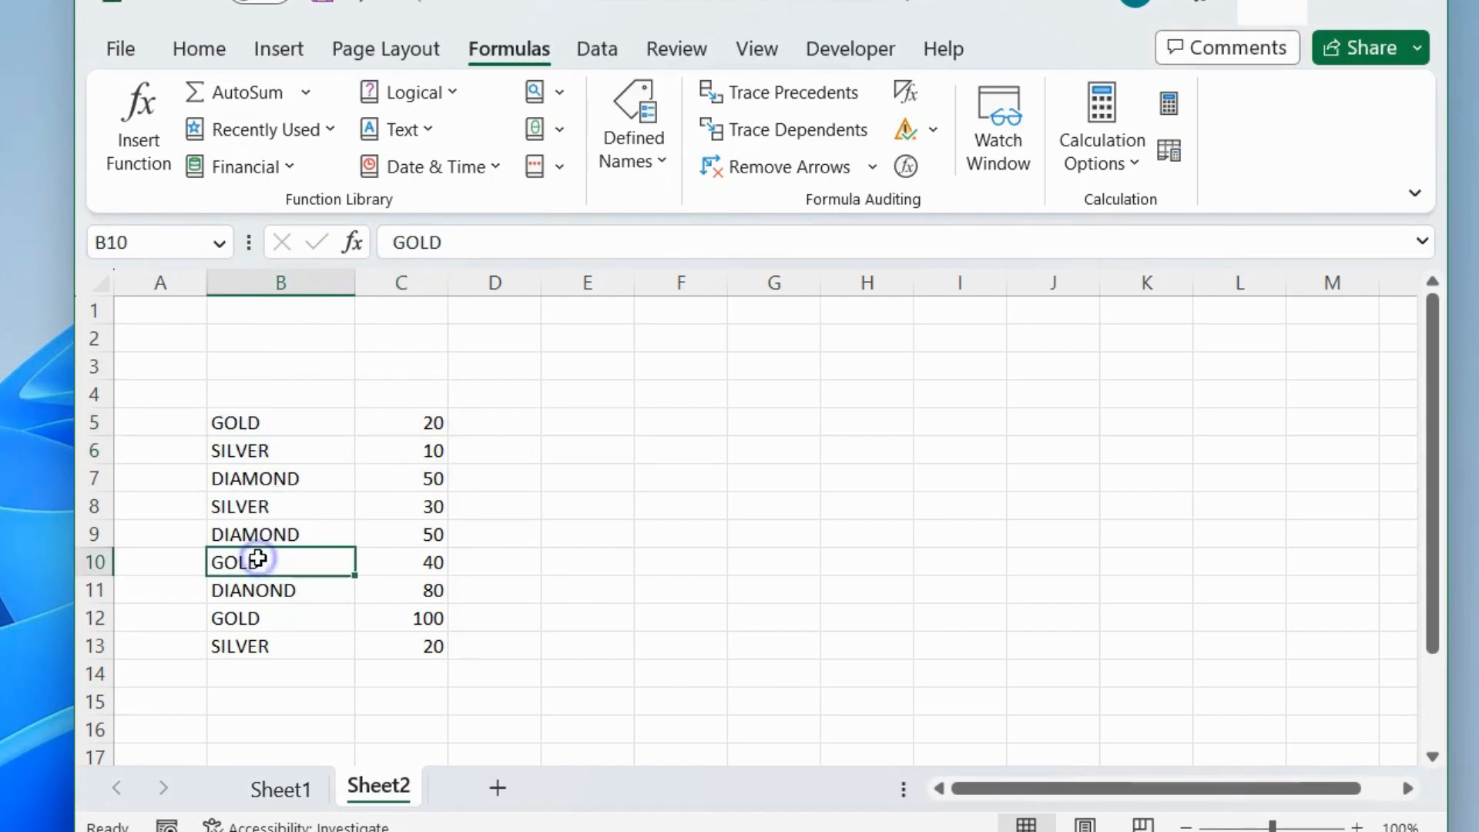
click(255, 617)
click(248, 560)
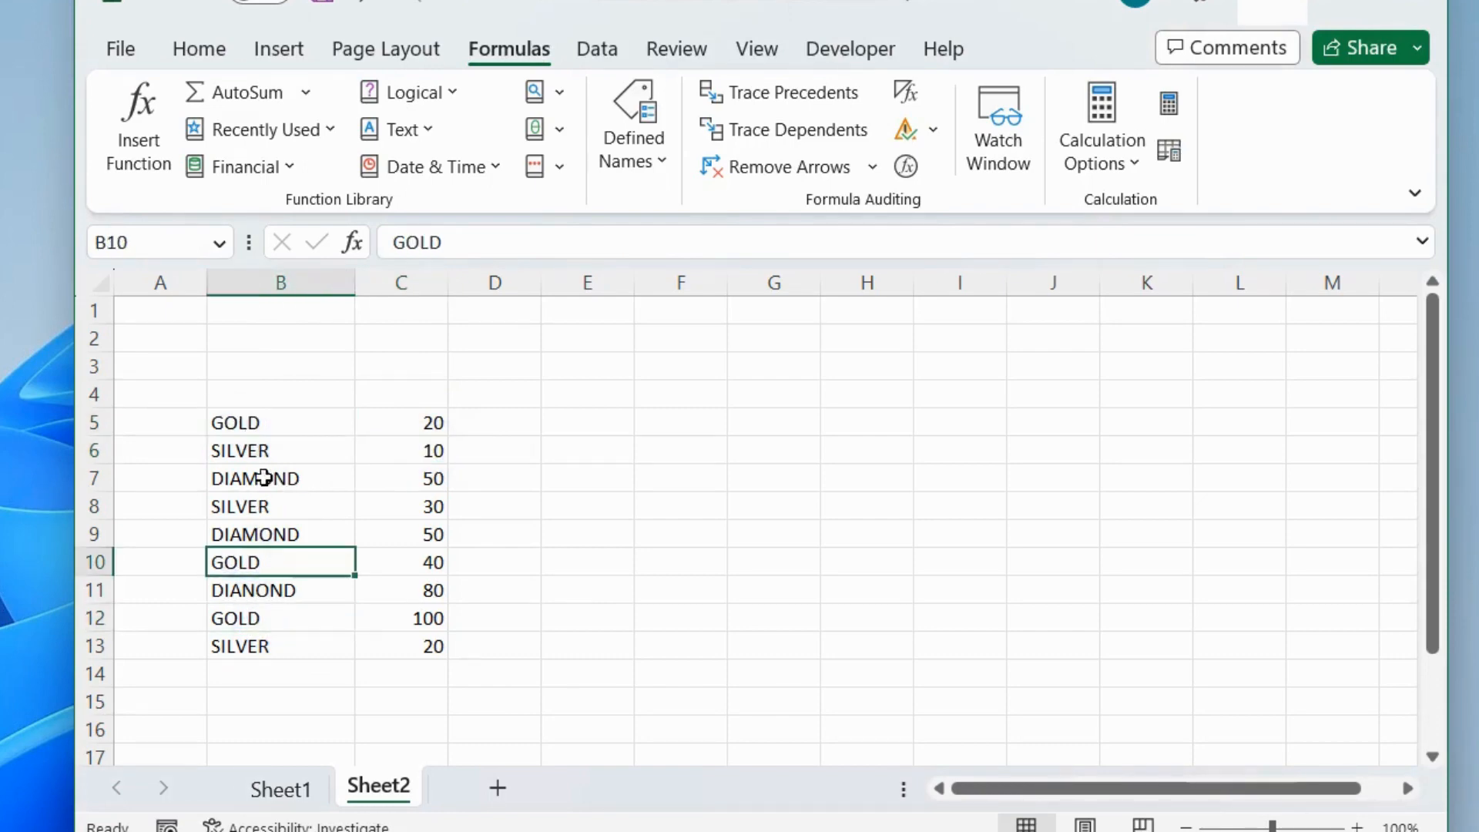
click(231, 423)
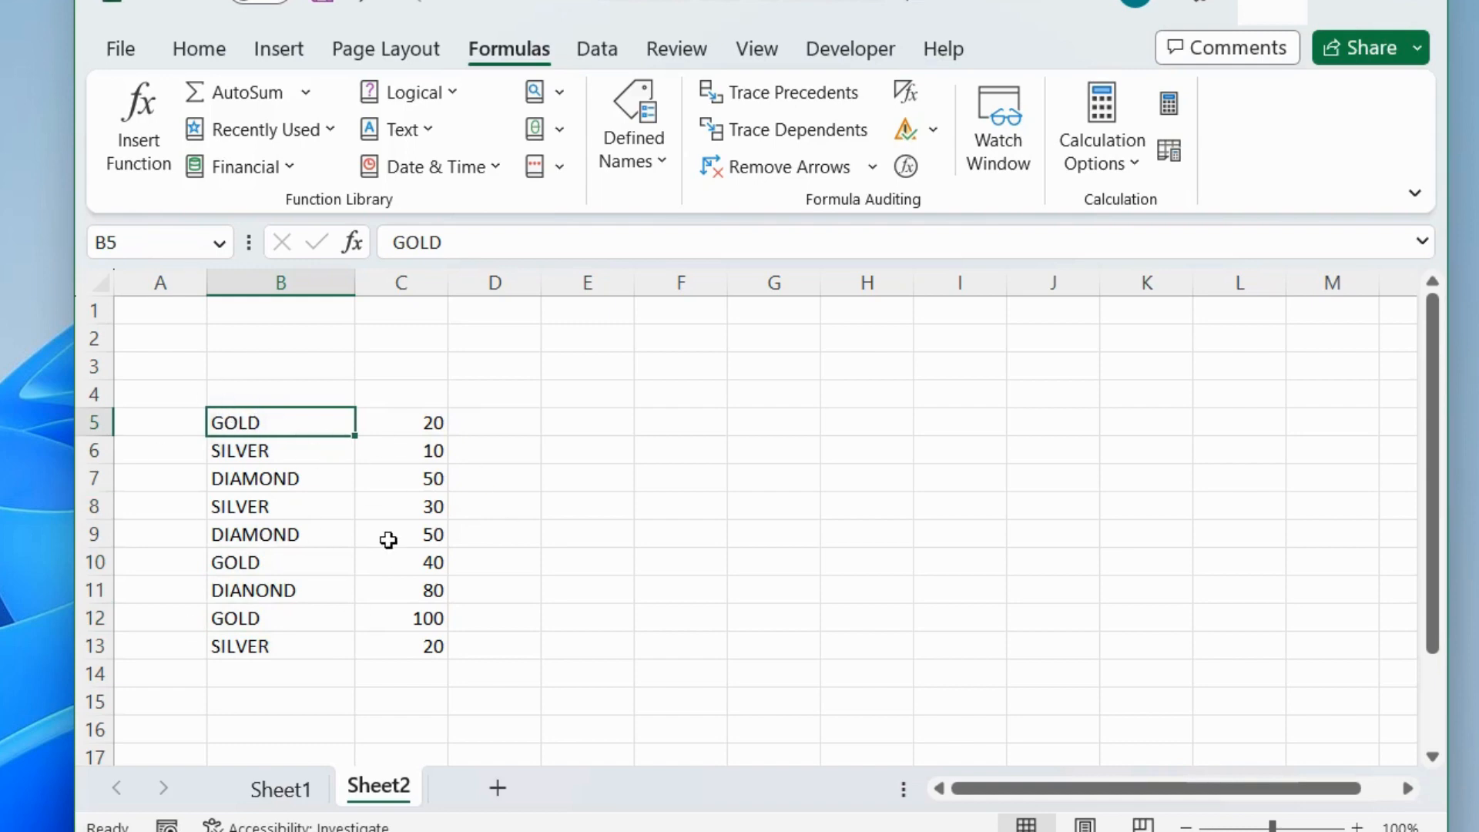
Enter the formula =FILTER(B5:C13,B5:B13="GOLD") in cell F5 to extract the GOLD rows from the data table.
click(657, 423)
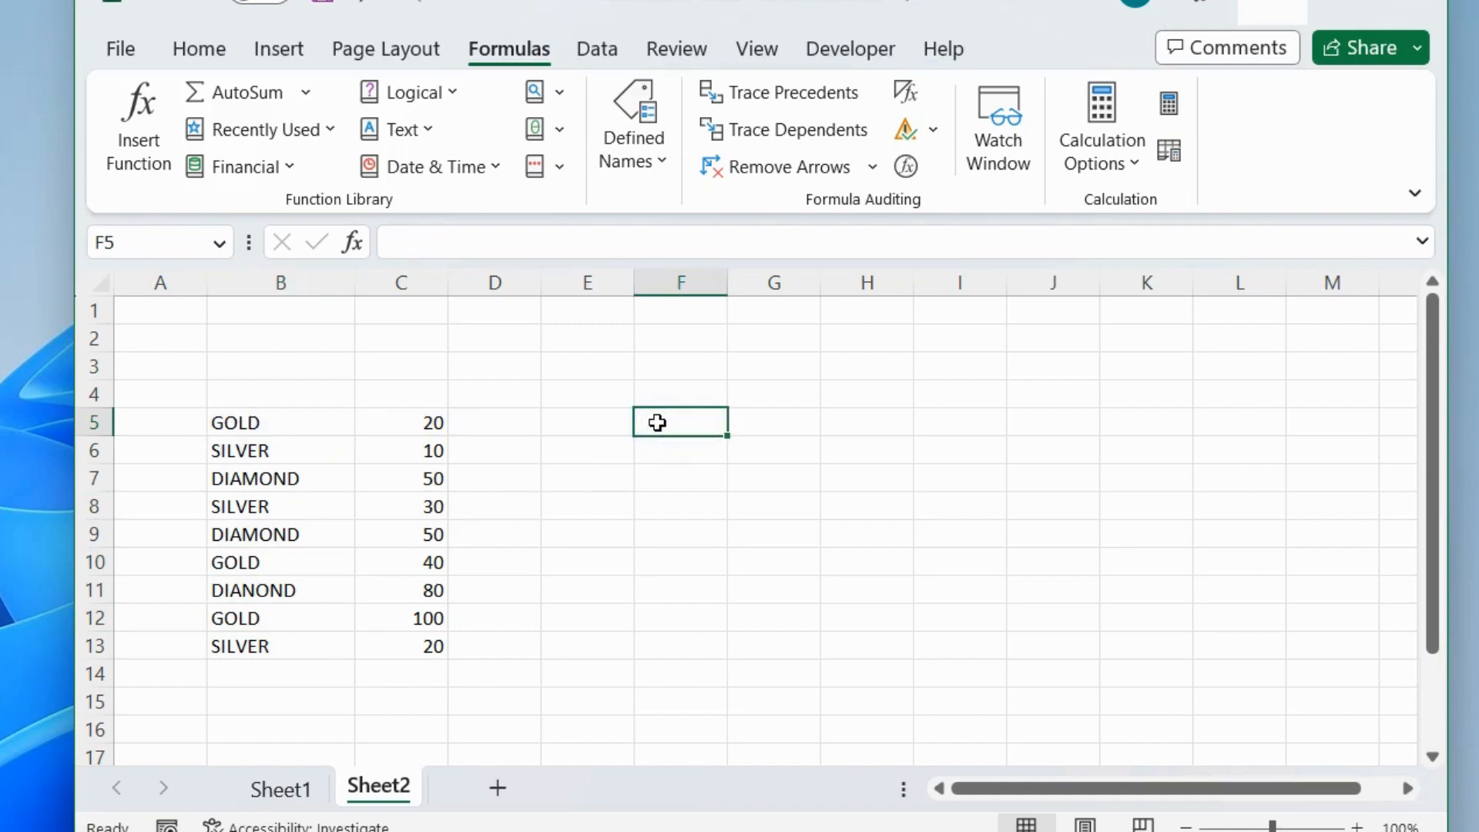
text(=)
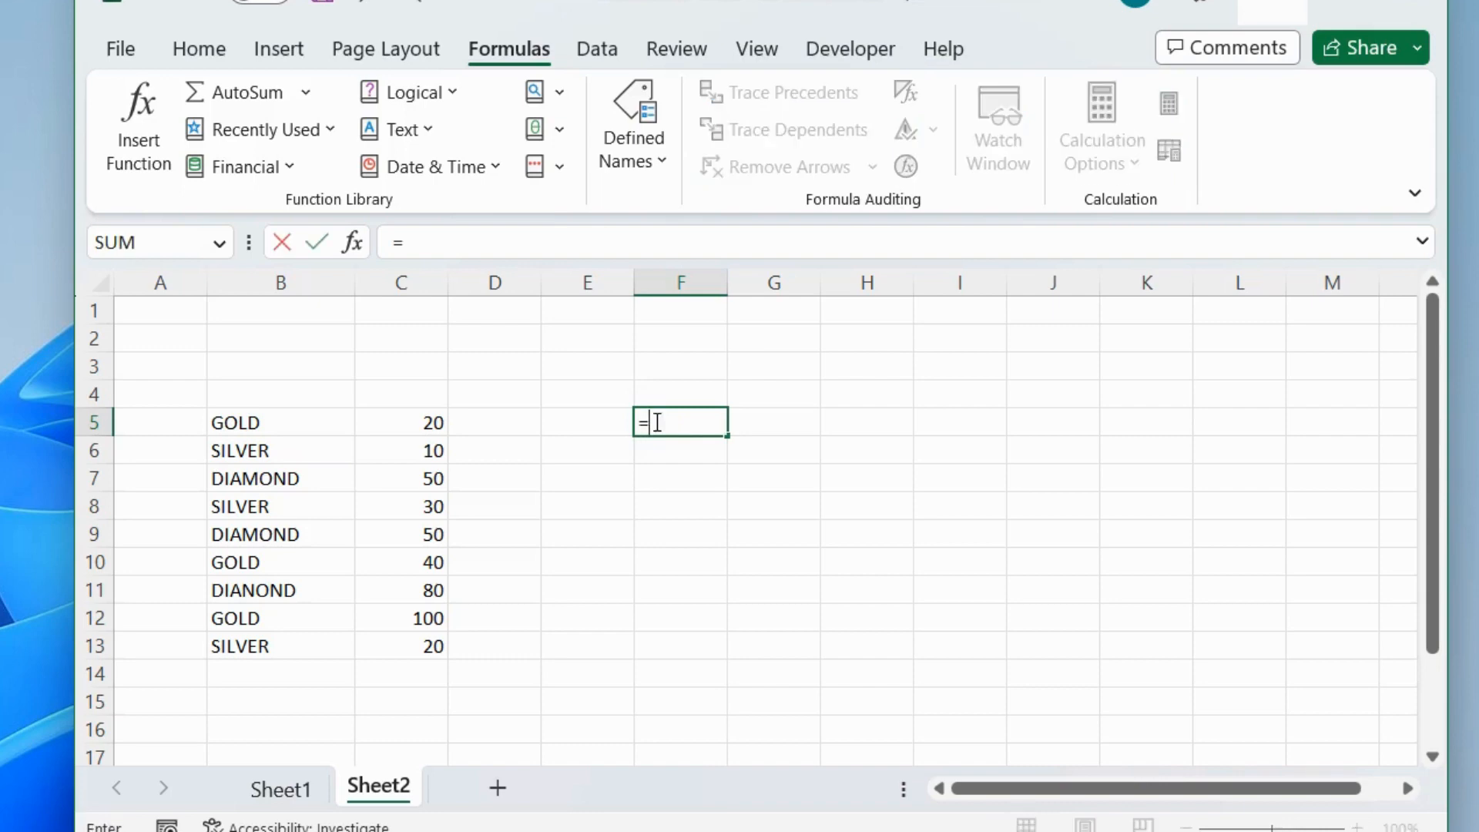
text(FIL)
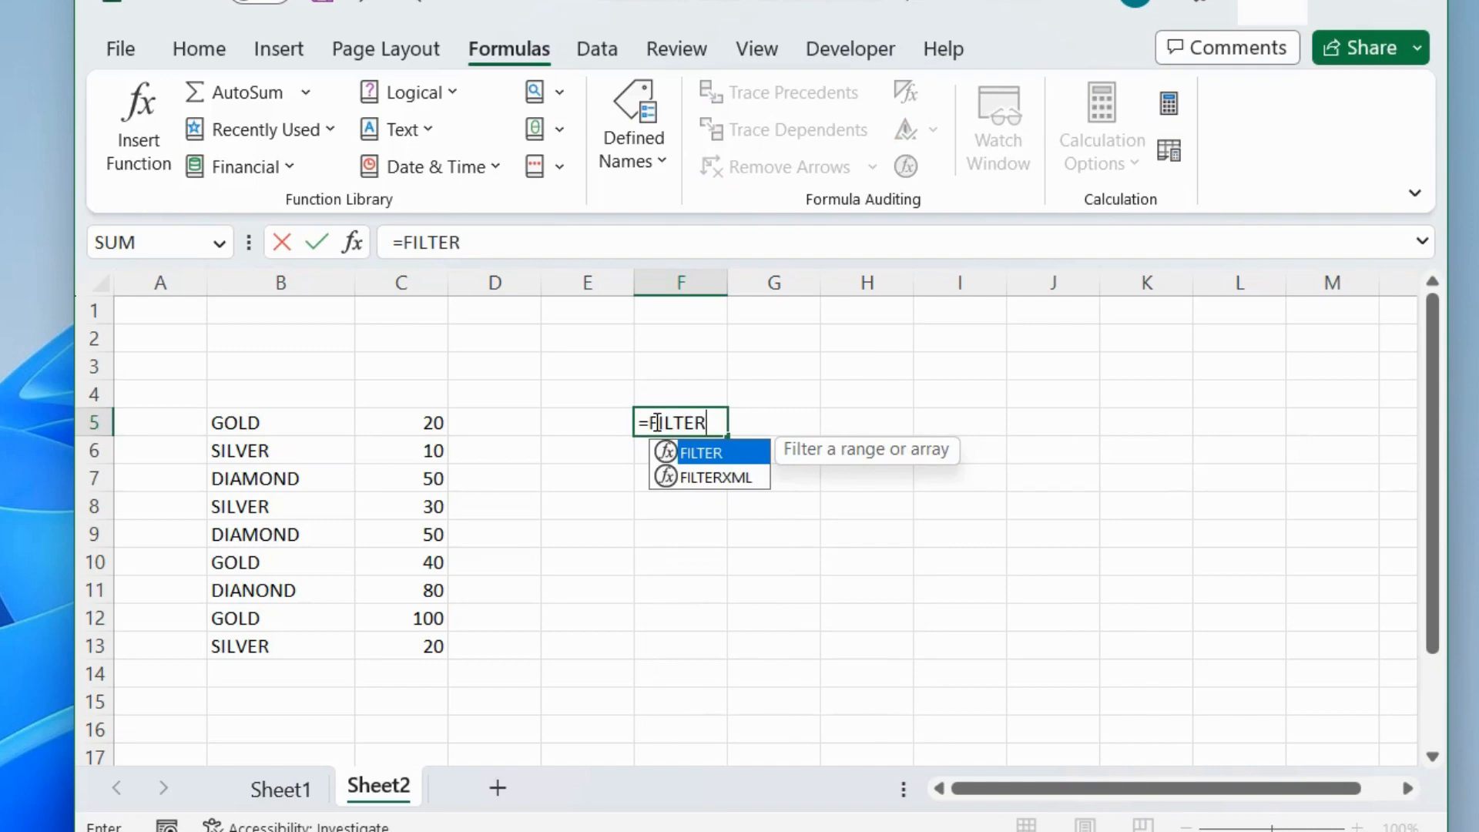
text(TER()
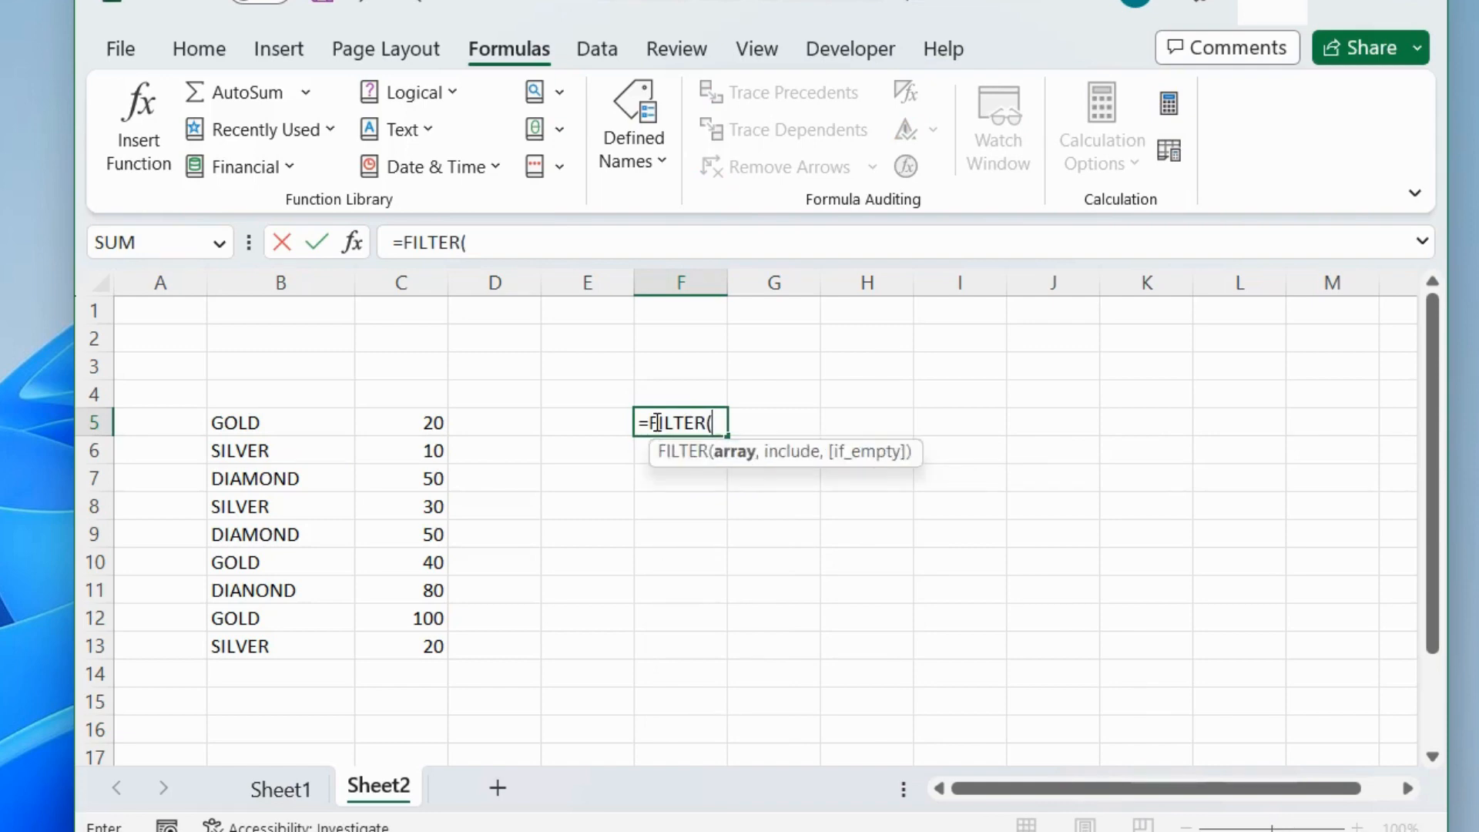
click(226, 425)
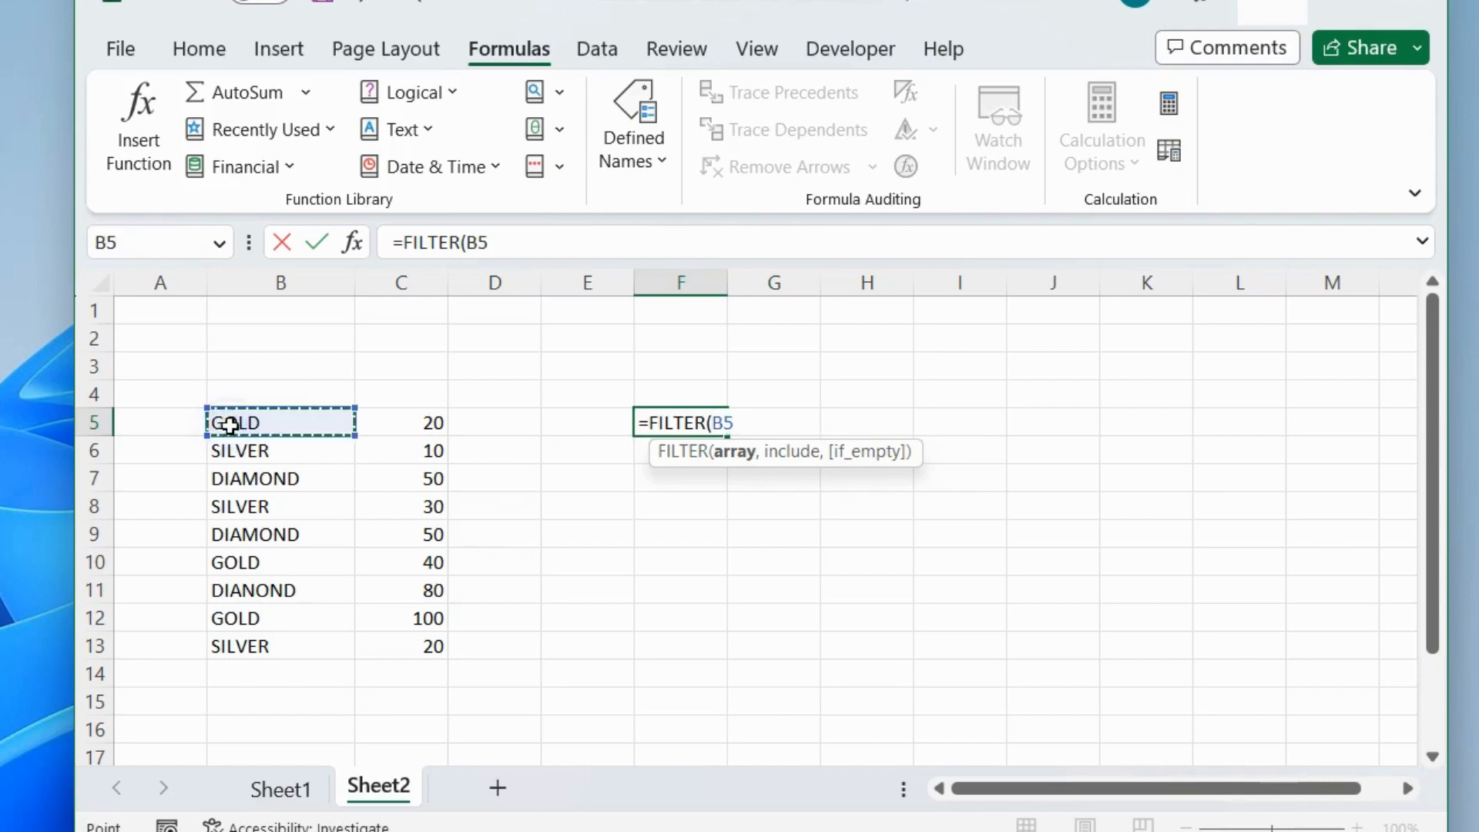
drag(359, 438, 456, 654)
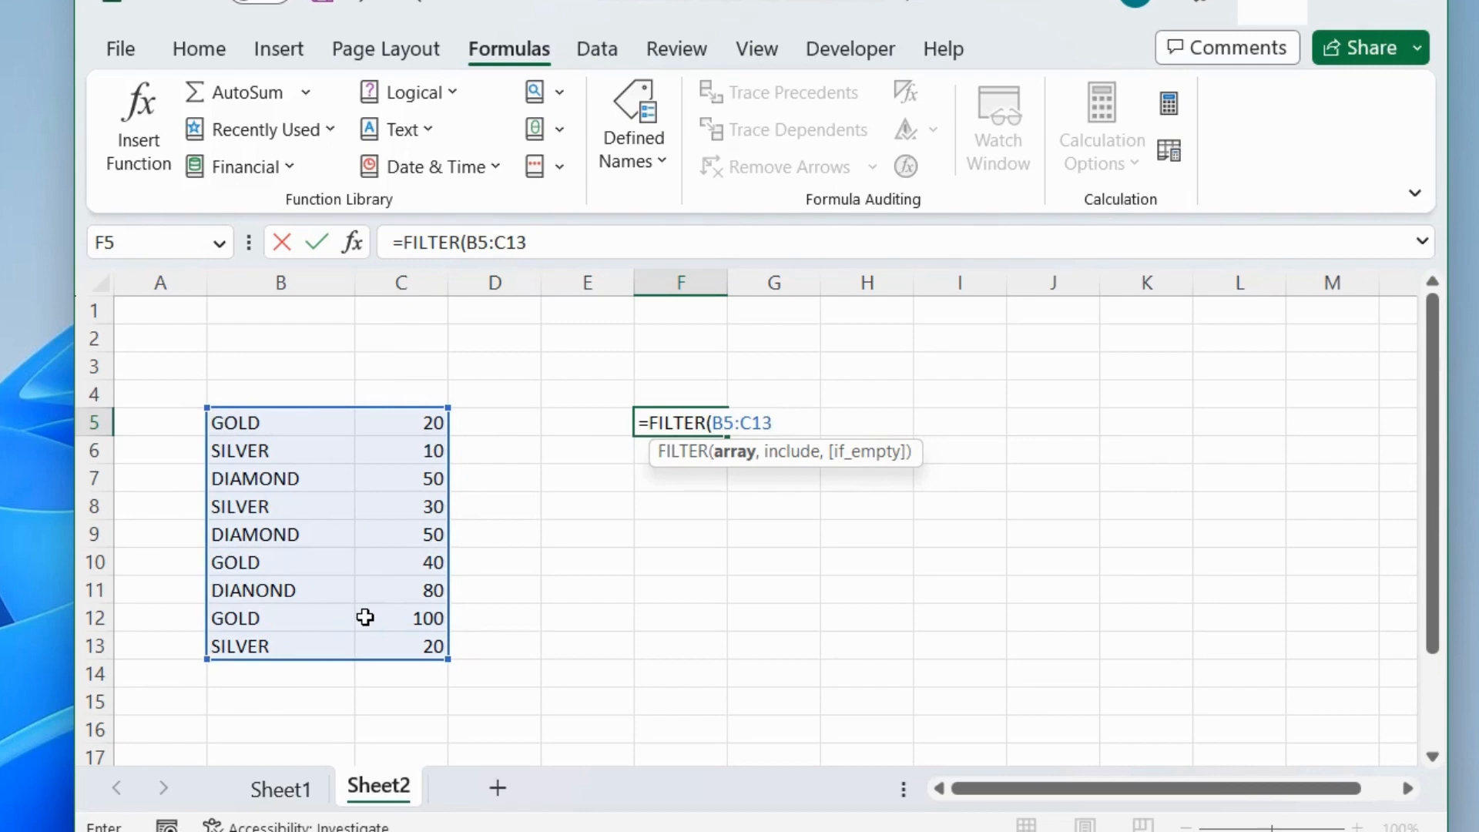
text(,)
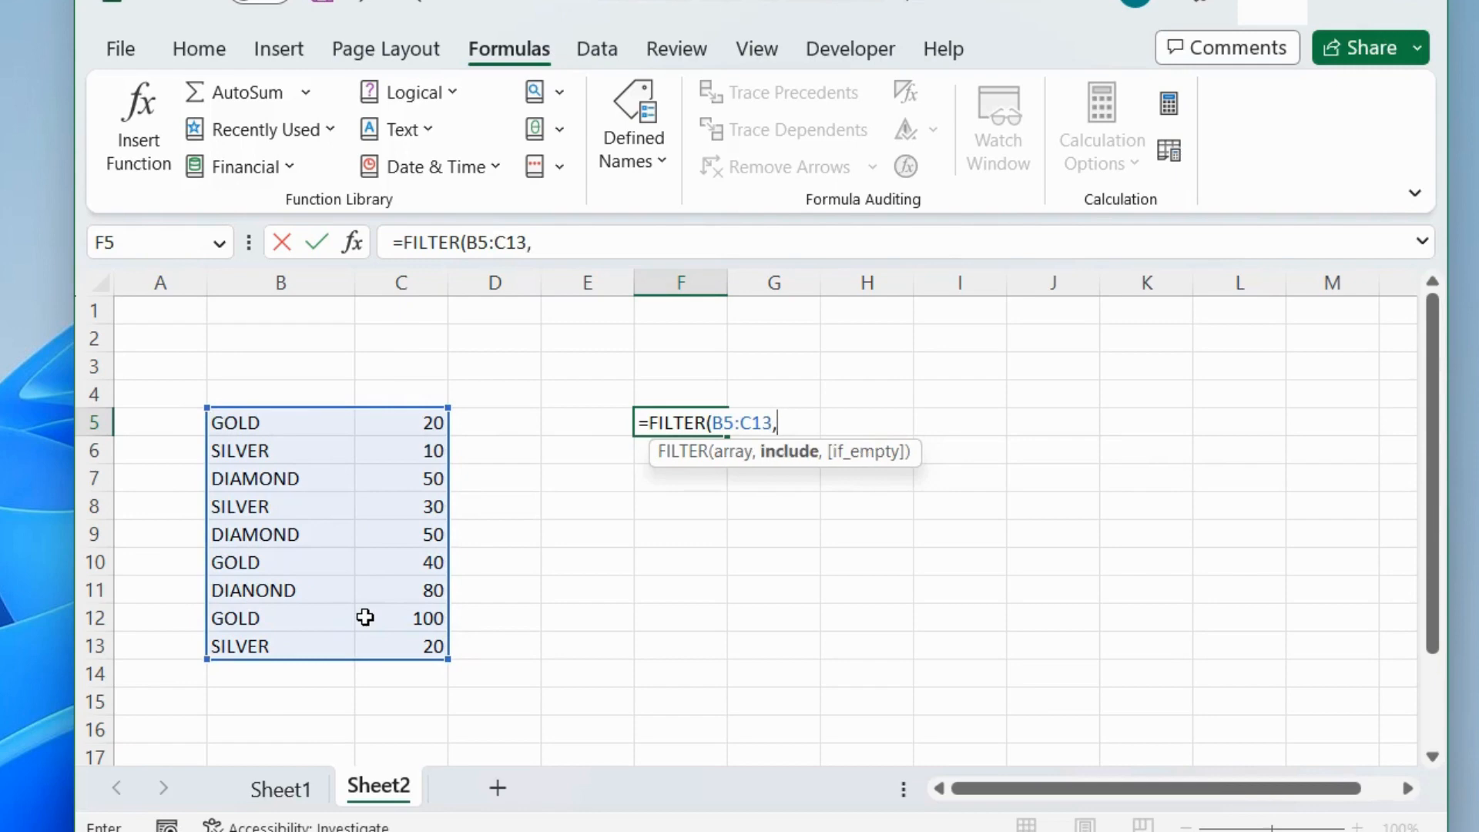
click(245, 423)
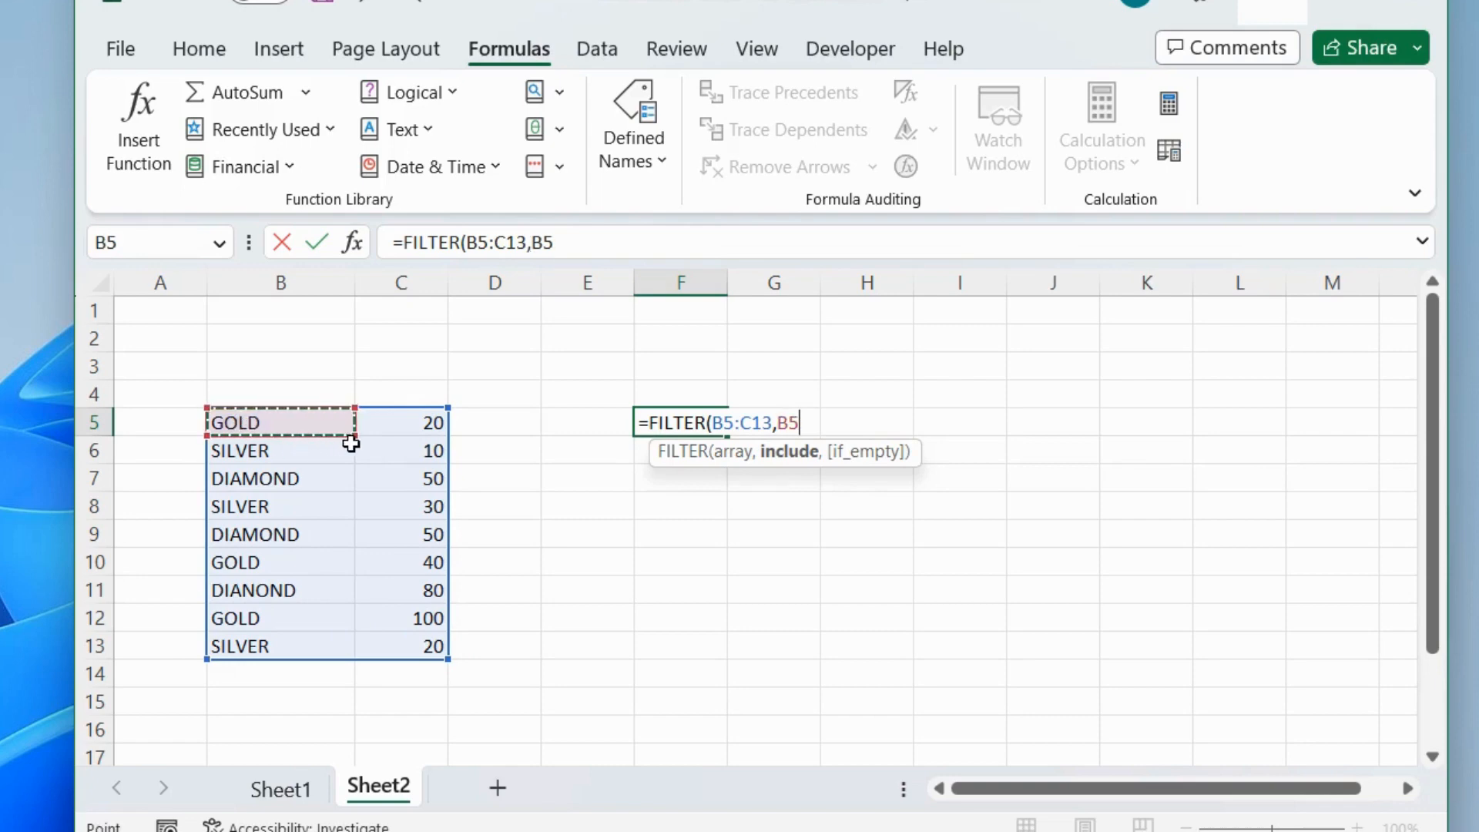
drag(352, 440, 344, 648)
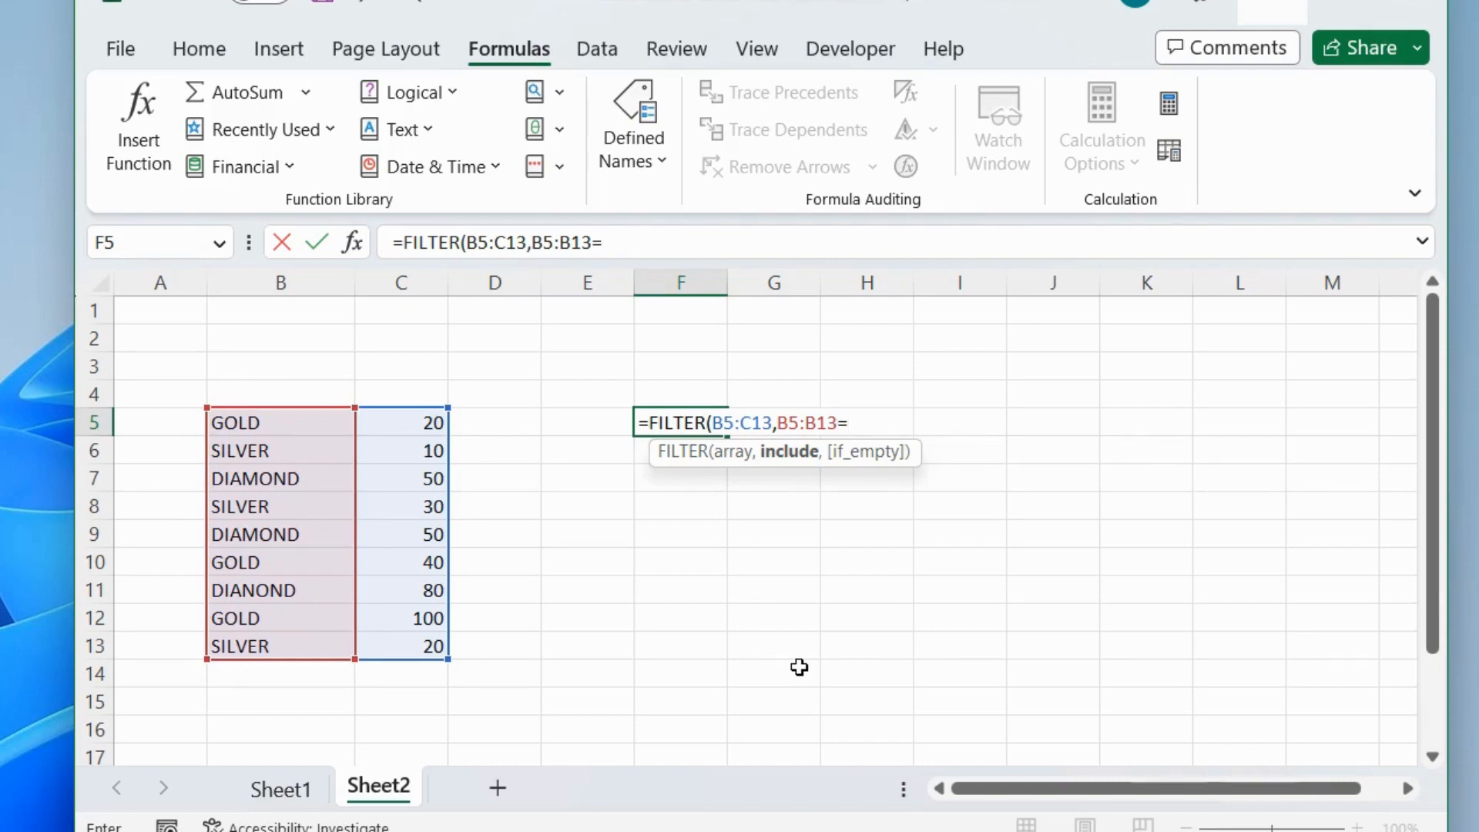
text("GOLD)
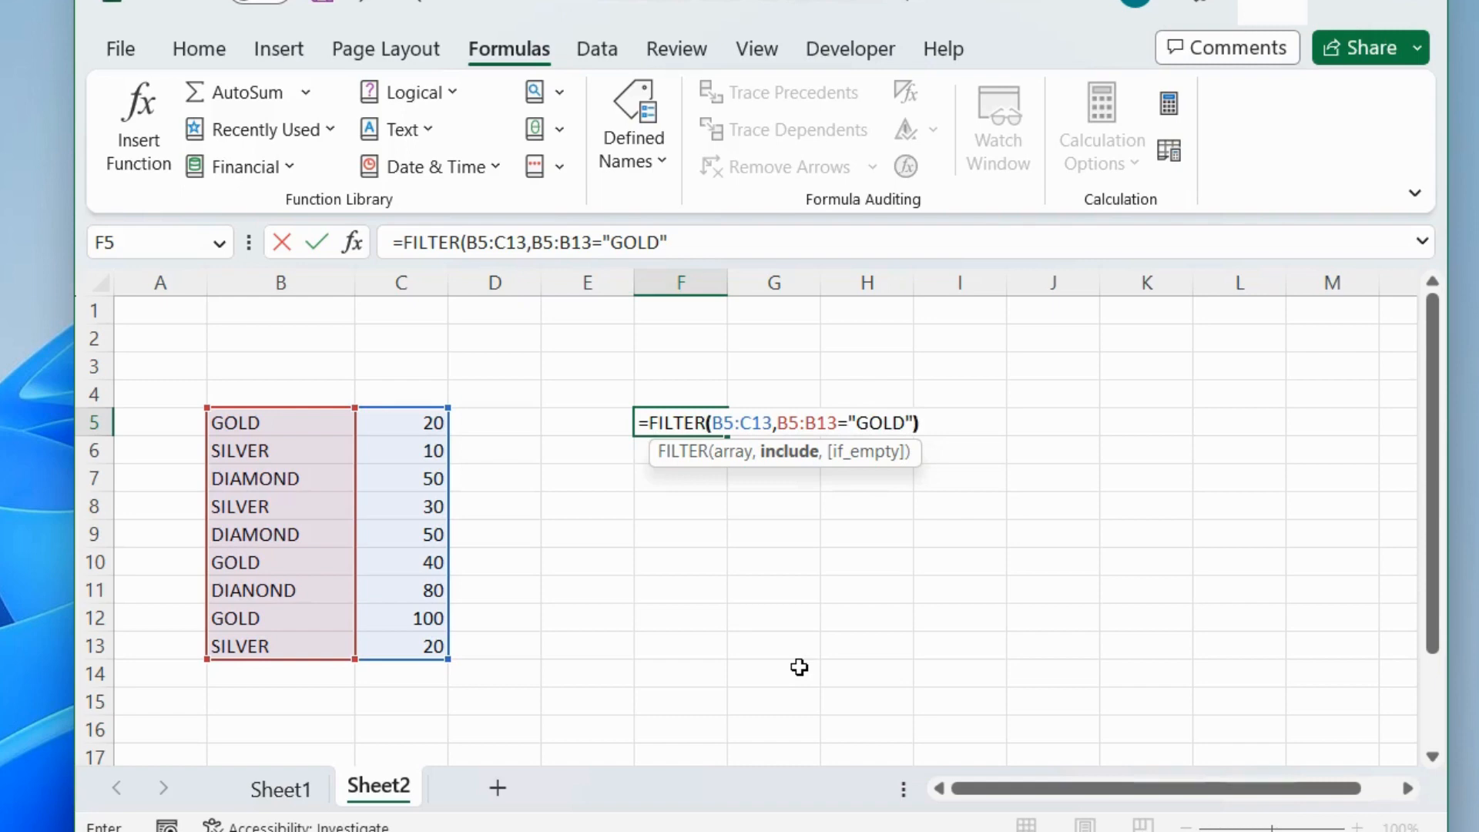
text("))
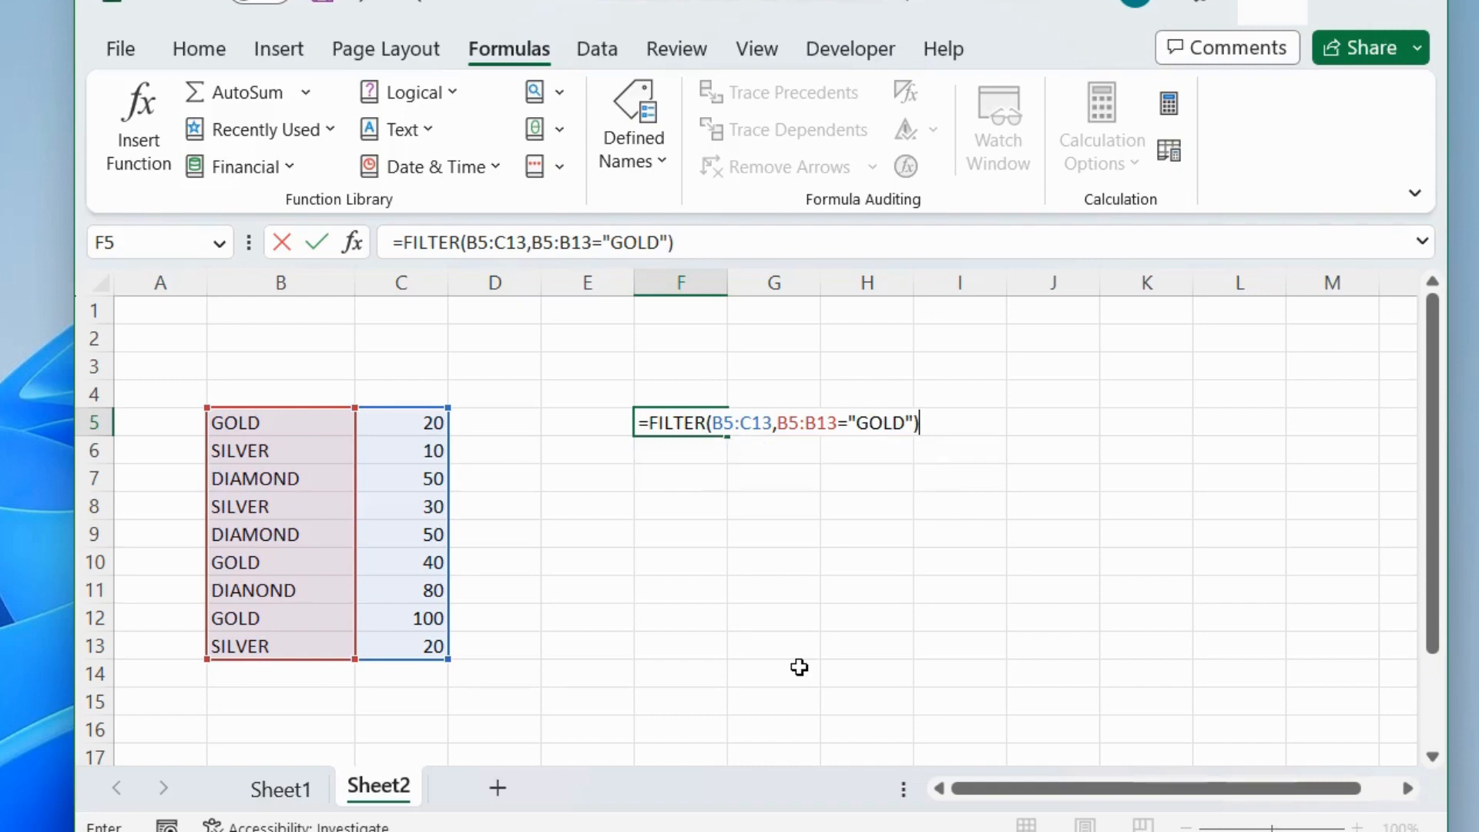
key(Return)
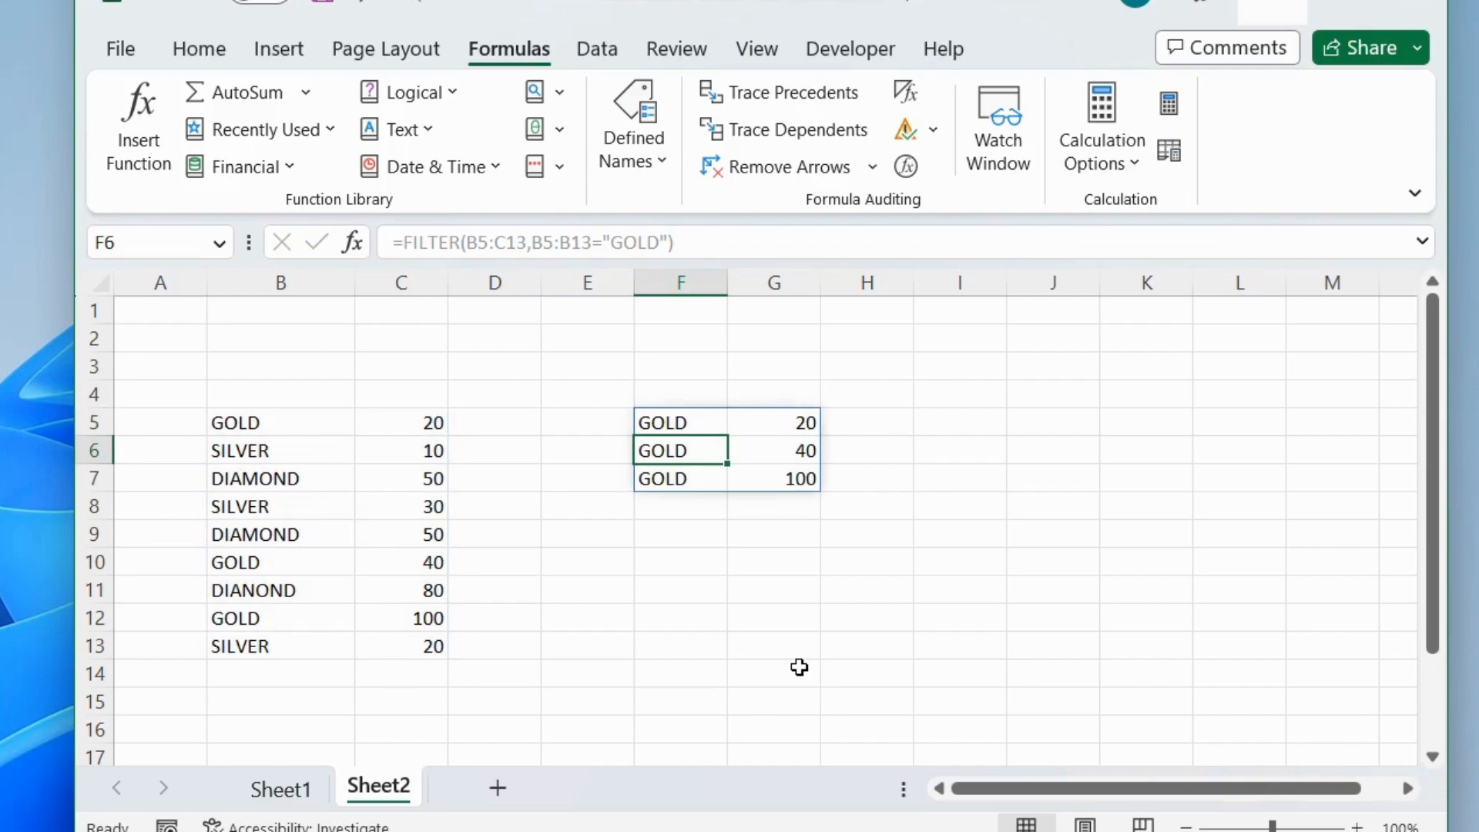
Examine the FILTER formula in cell F5 and the GOLD rows it returns, discarding any accidental edit.
click(678, 531)
click(578, 436)
click(669, 420)
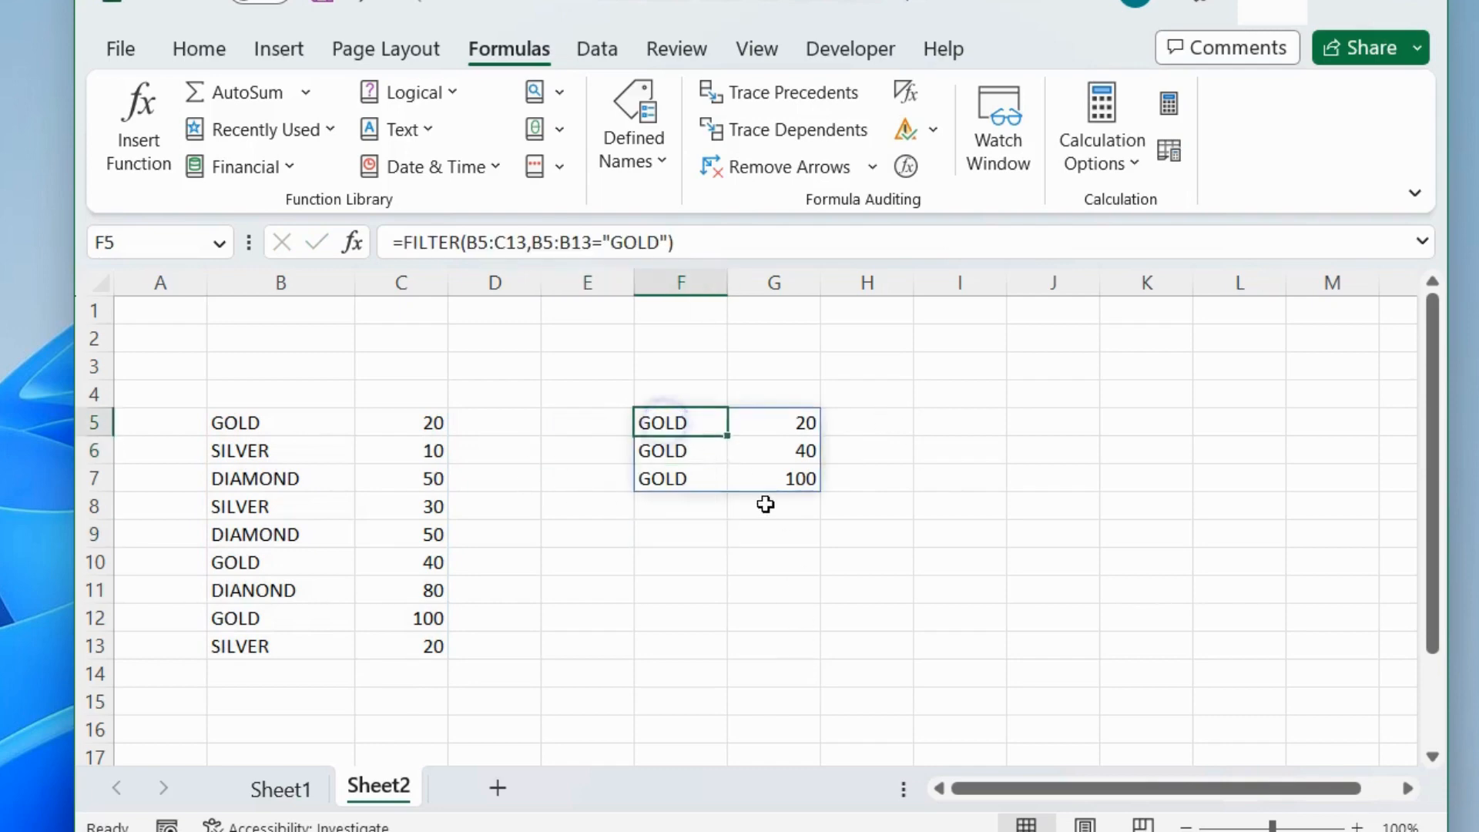
drag(678, 238, 386, 233)
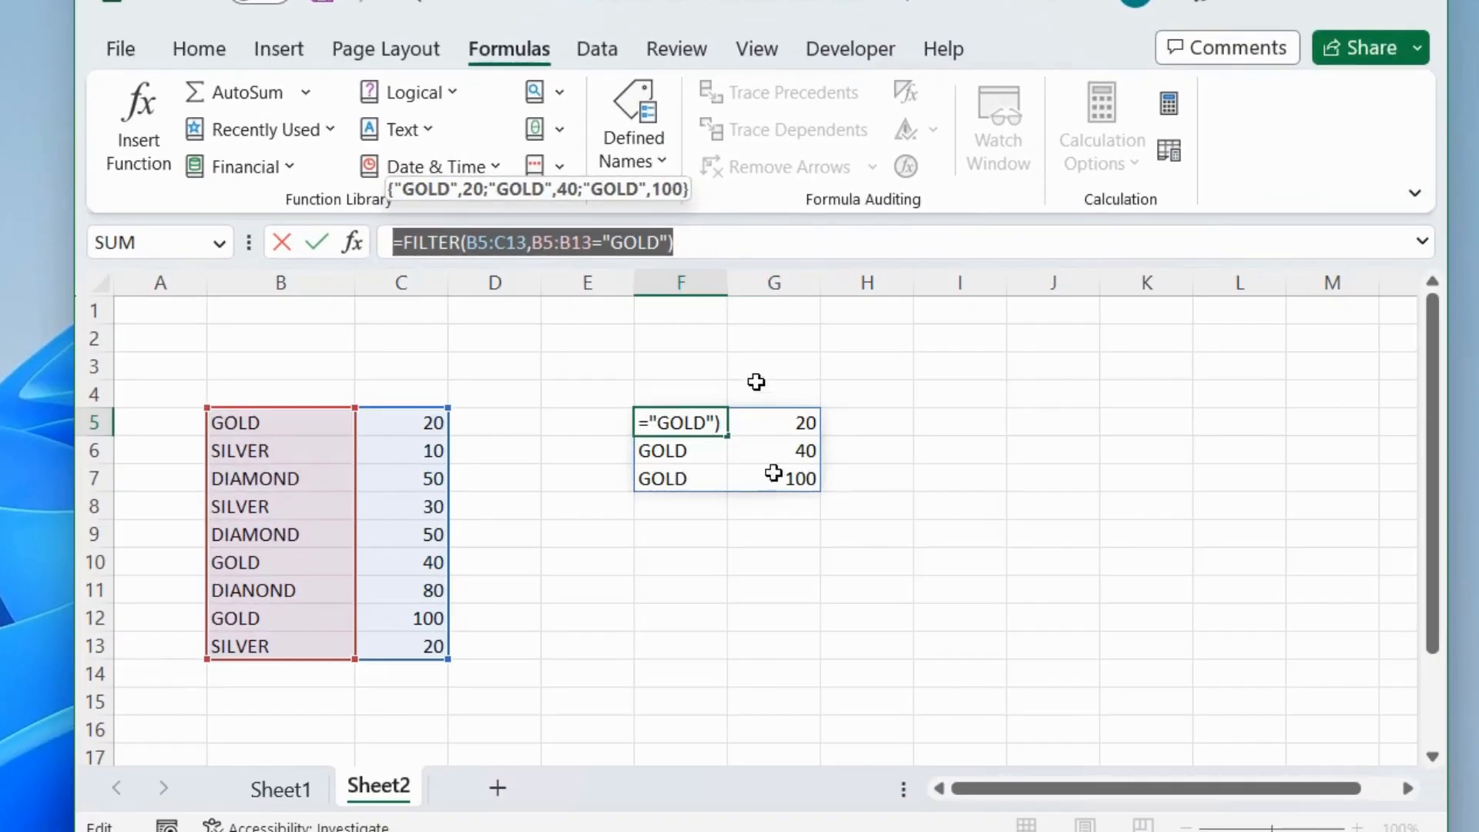
click(865, 534)
click(688, 543)
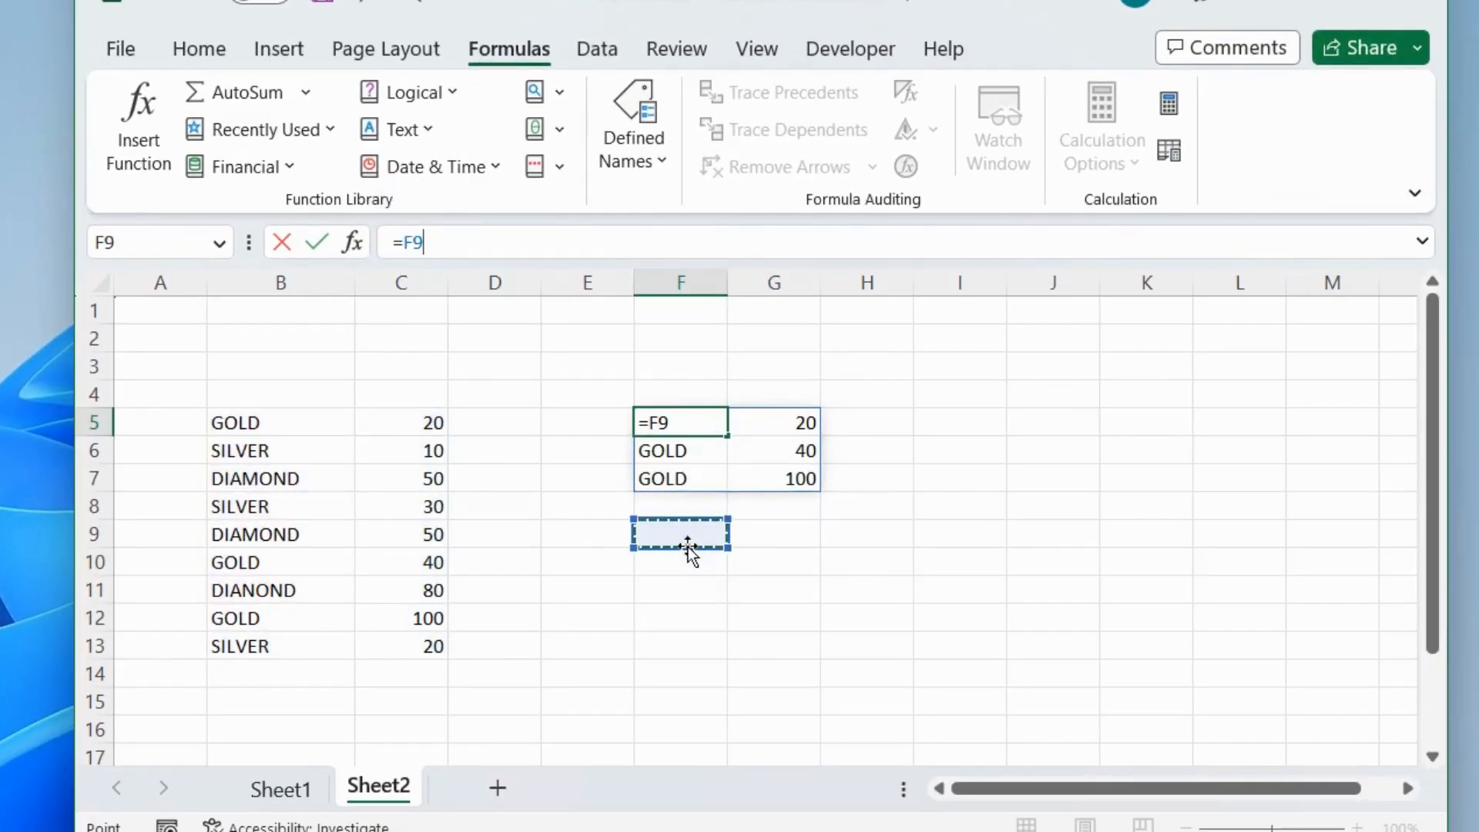
key(Escape)
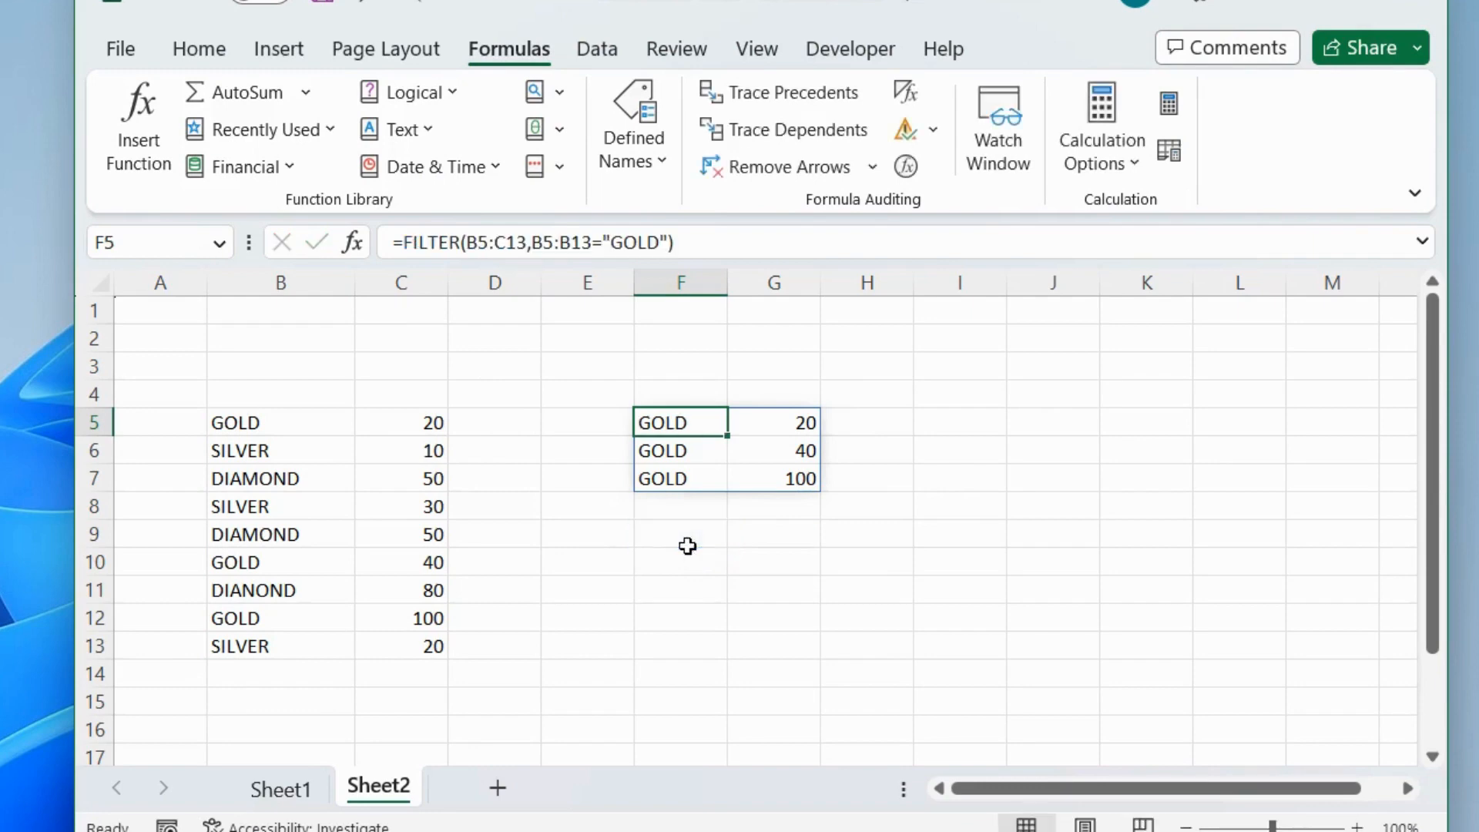
click(702, 507)
click(579, 589)
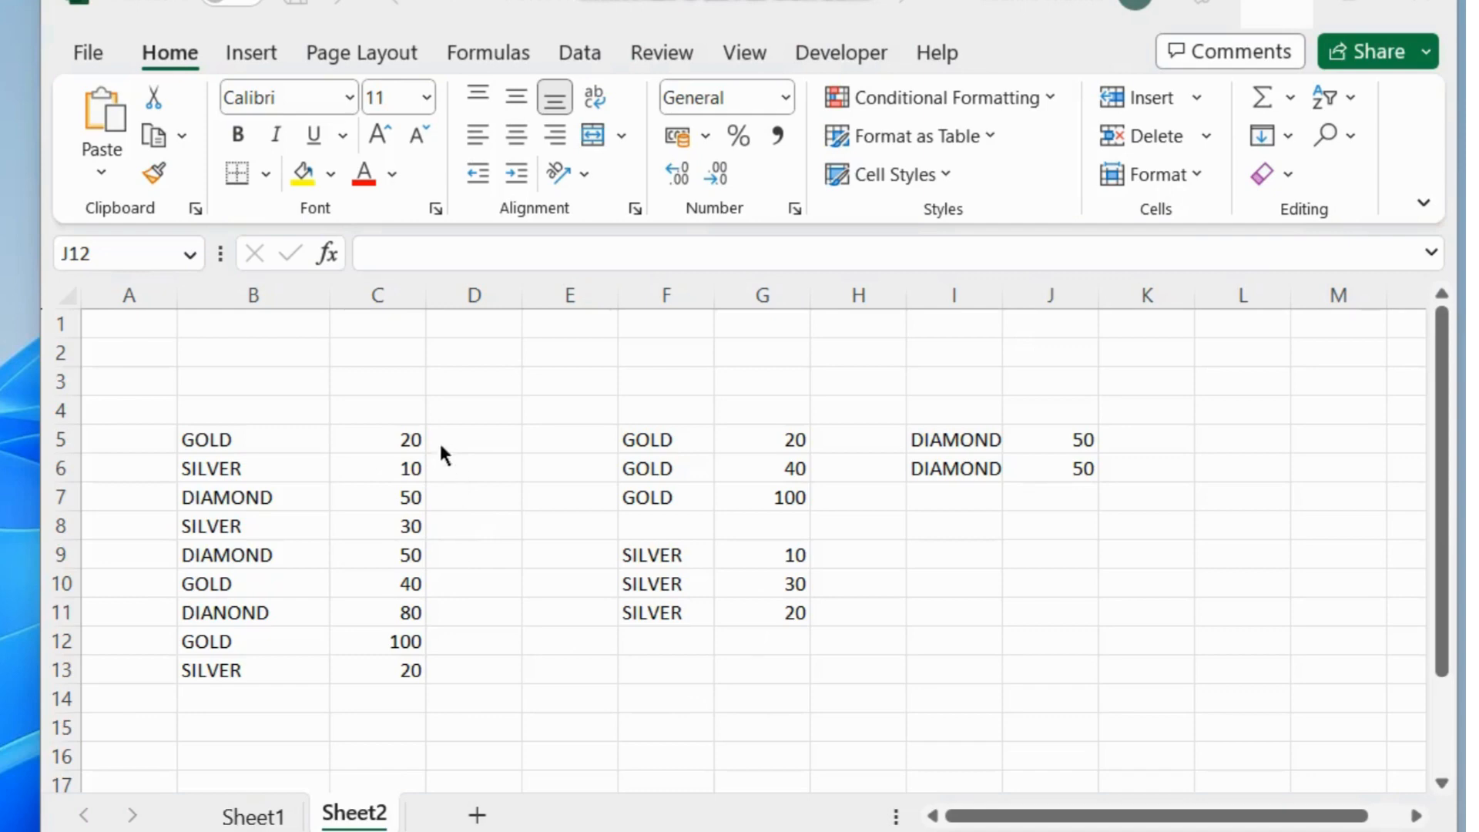
Enter the formula =FILTER(B5:C13,C5:C13=20) in cell I9 to extract the rows whose amount equals 20.
drag(403, 442, 403, 670)
click(402, 583)
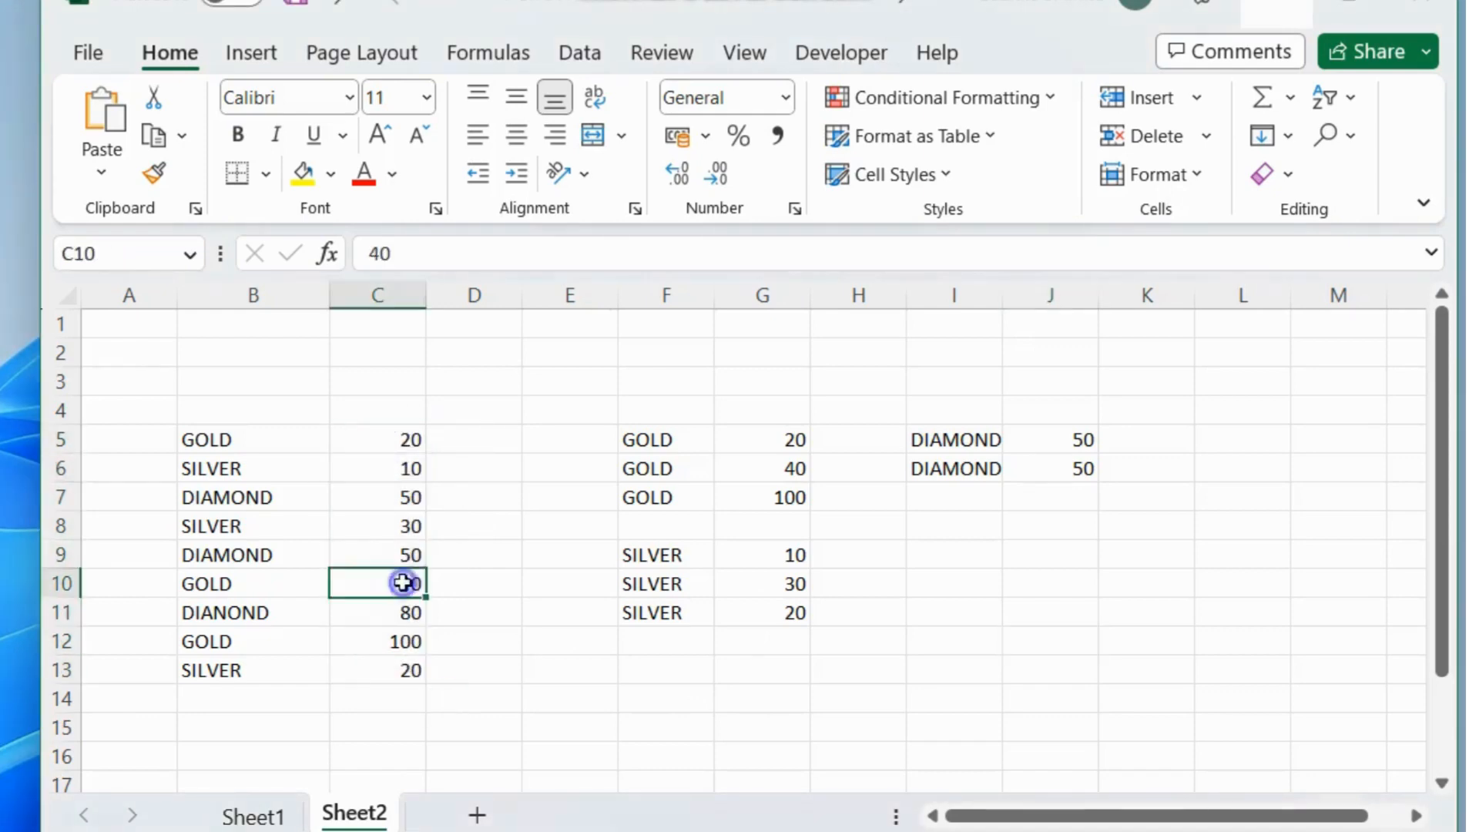
click(934, 552)
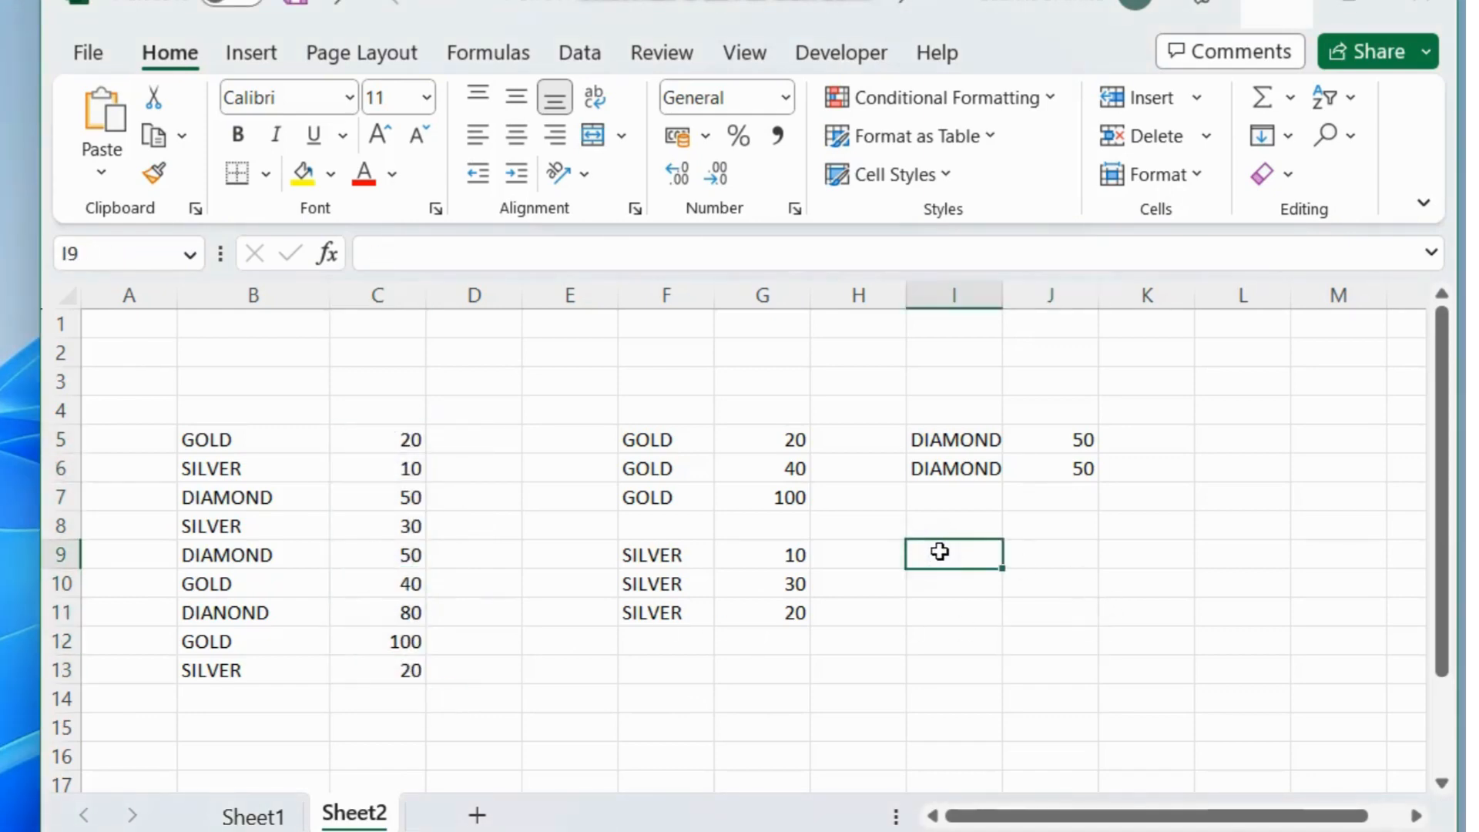
text(=FILTER)
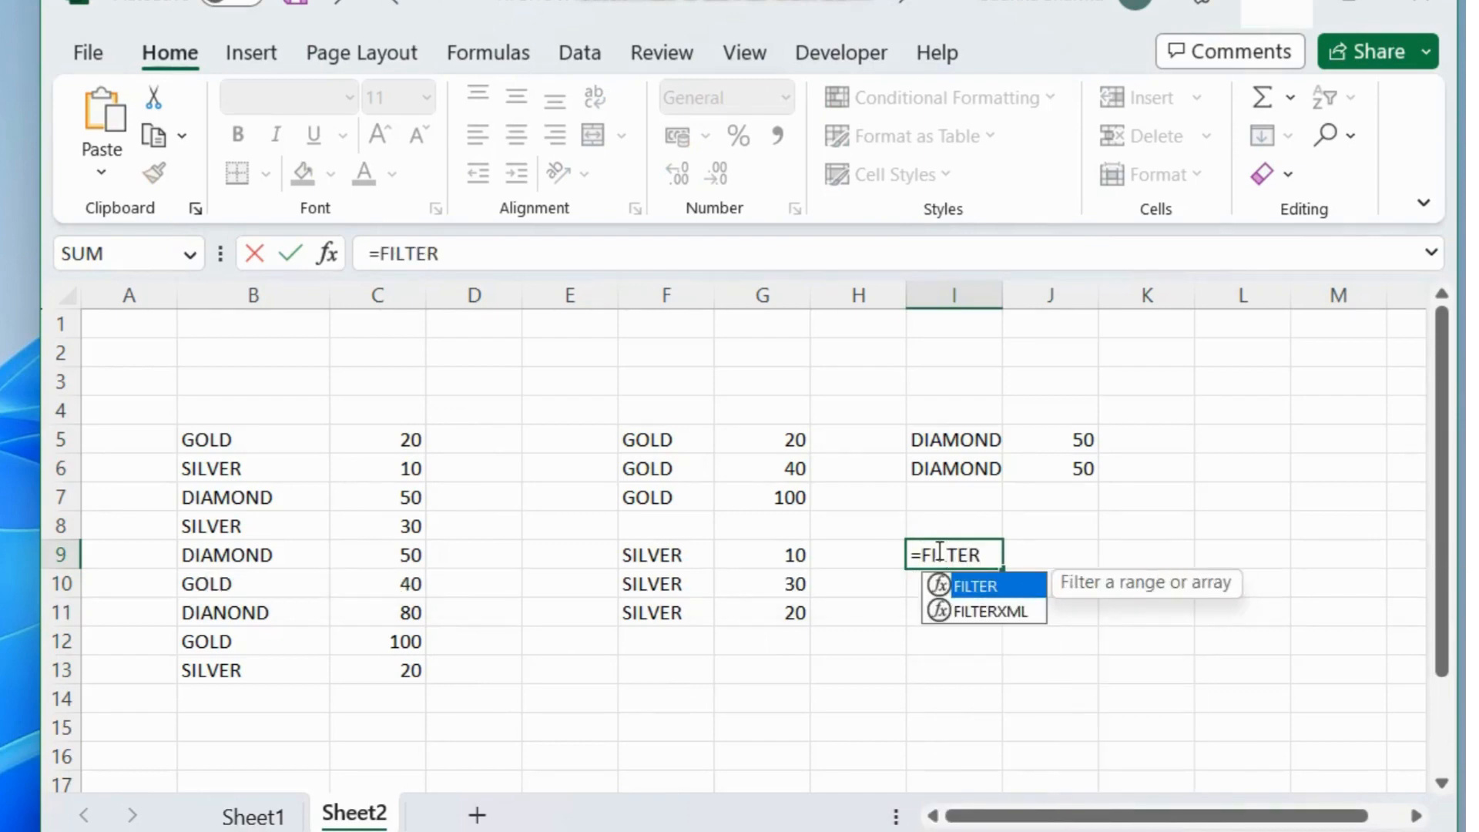
text(()
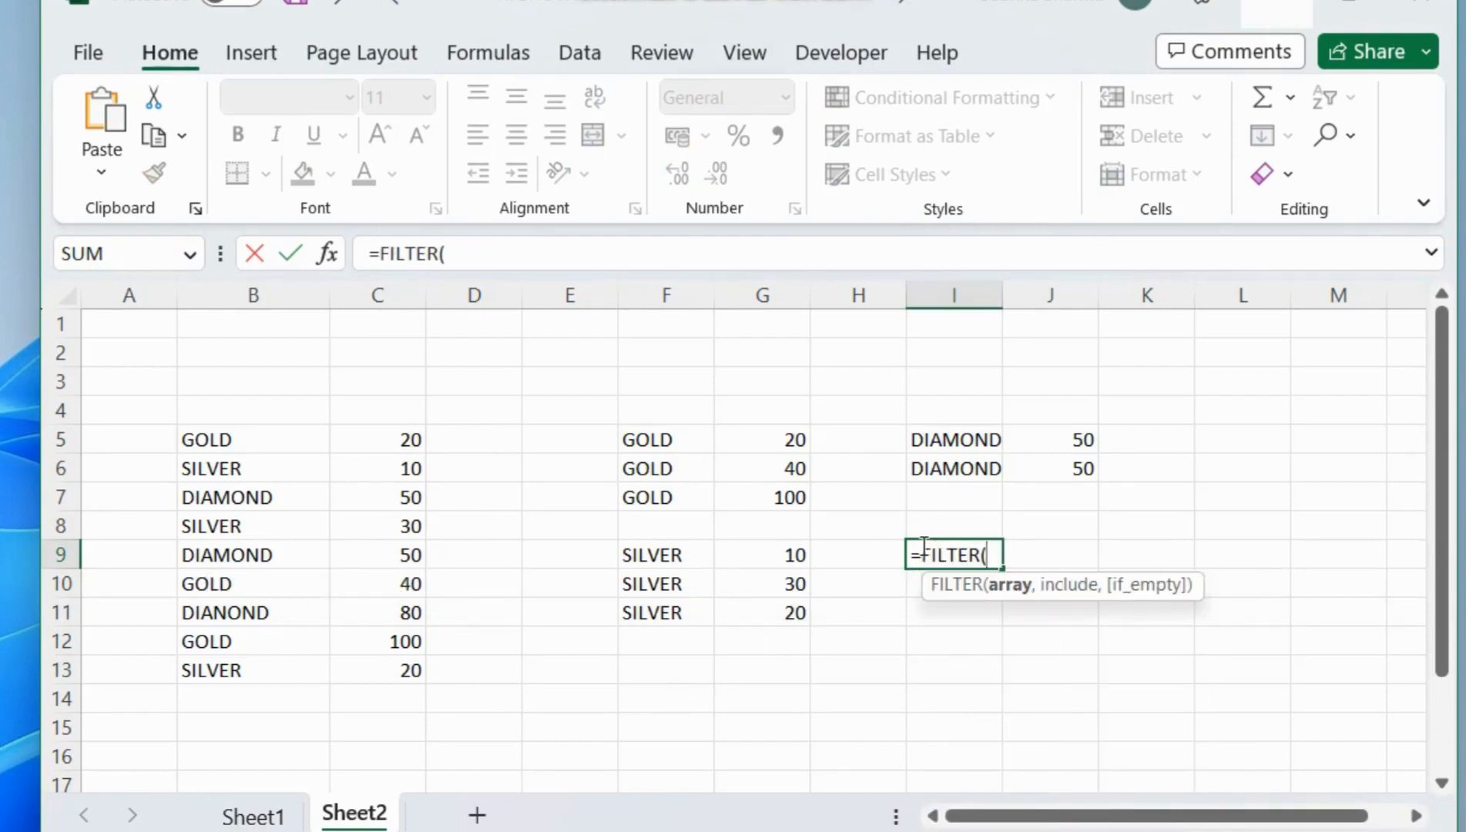
click(208, 439)
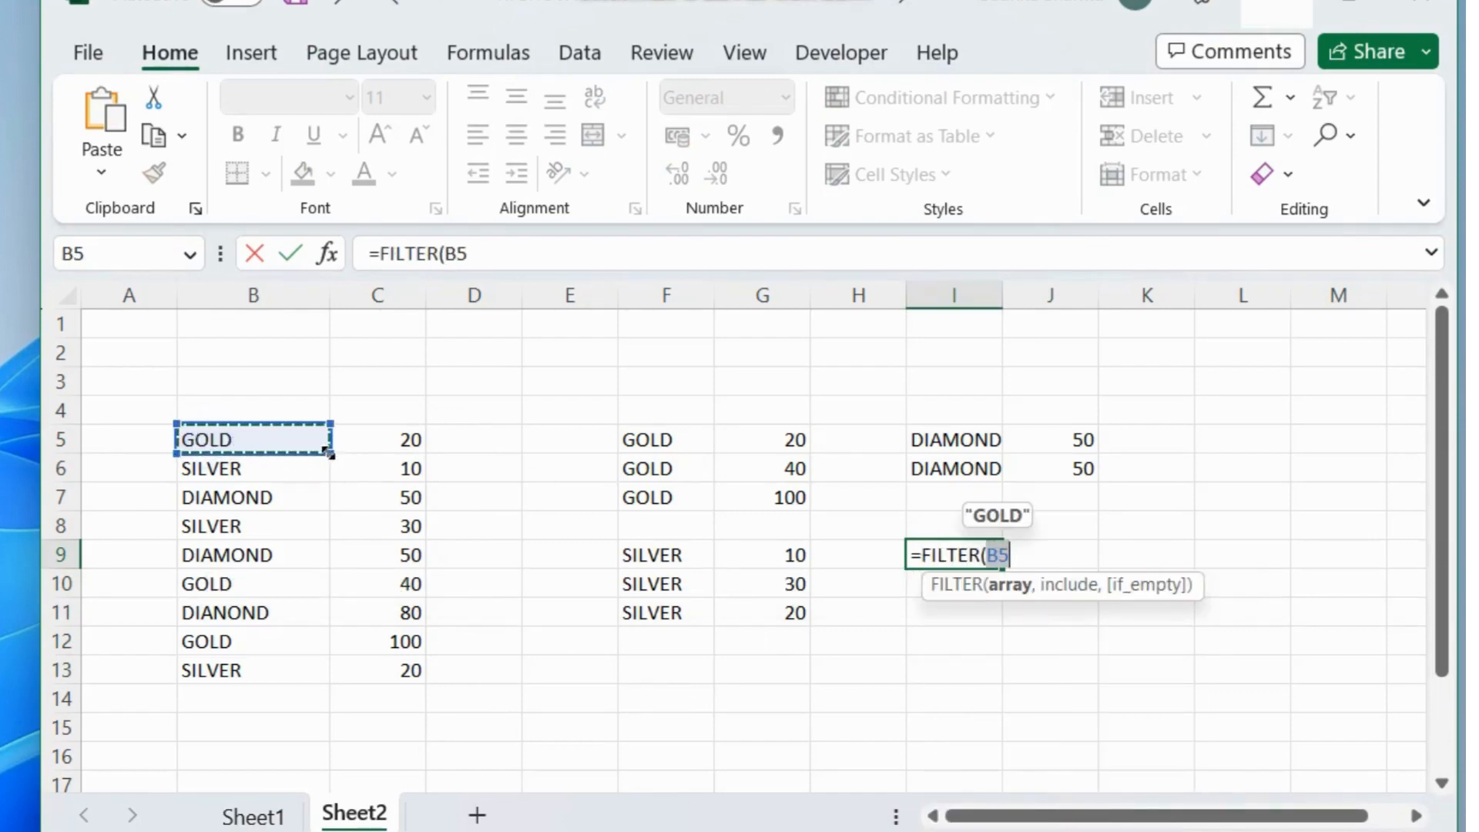
drag(327, 453, 398, 668)
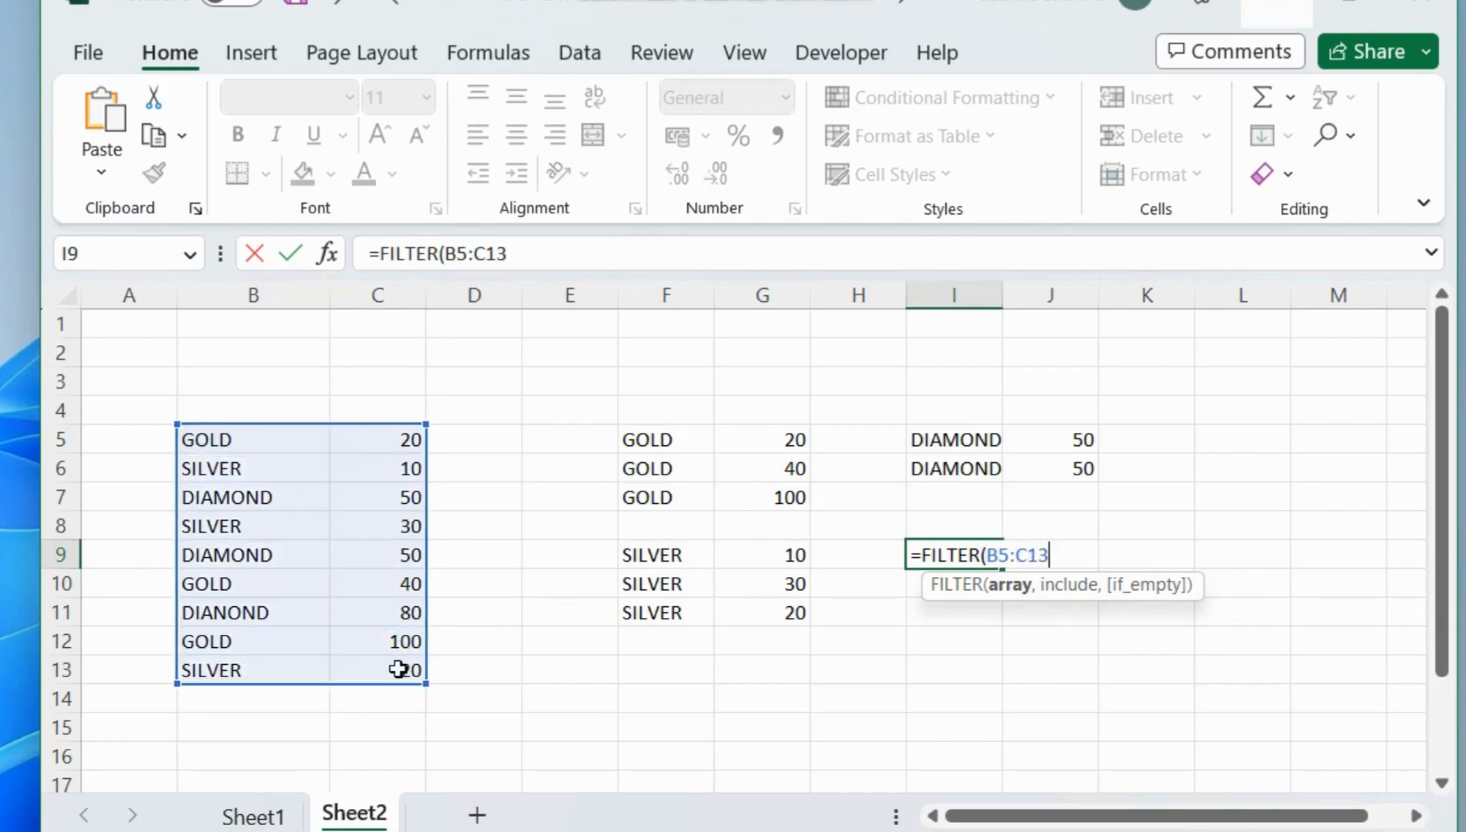
text(,)
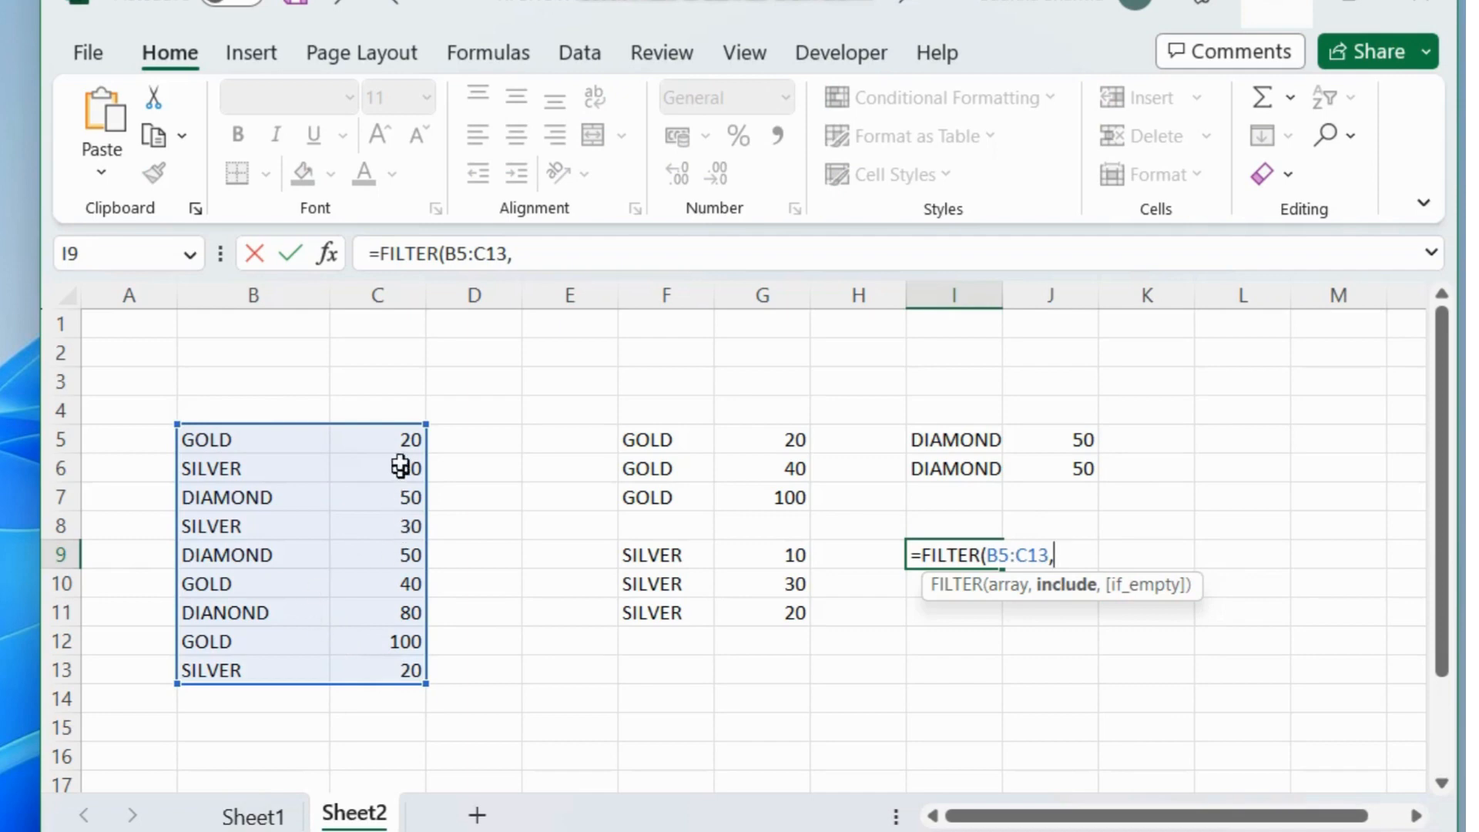
click(406, 440)
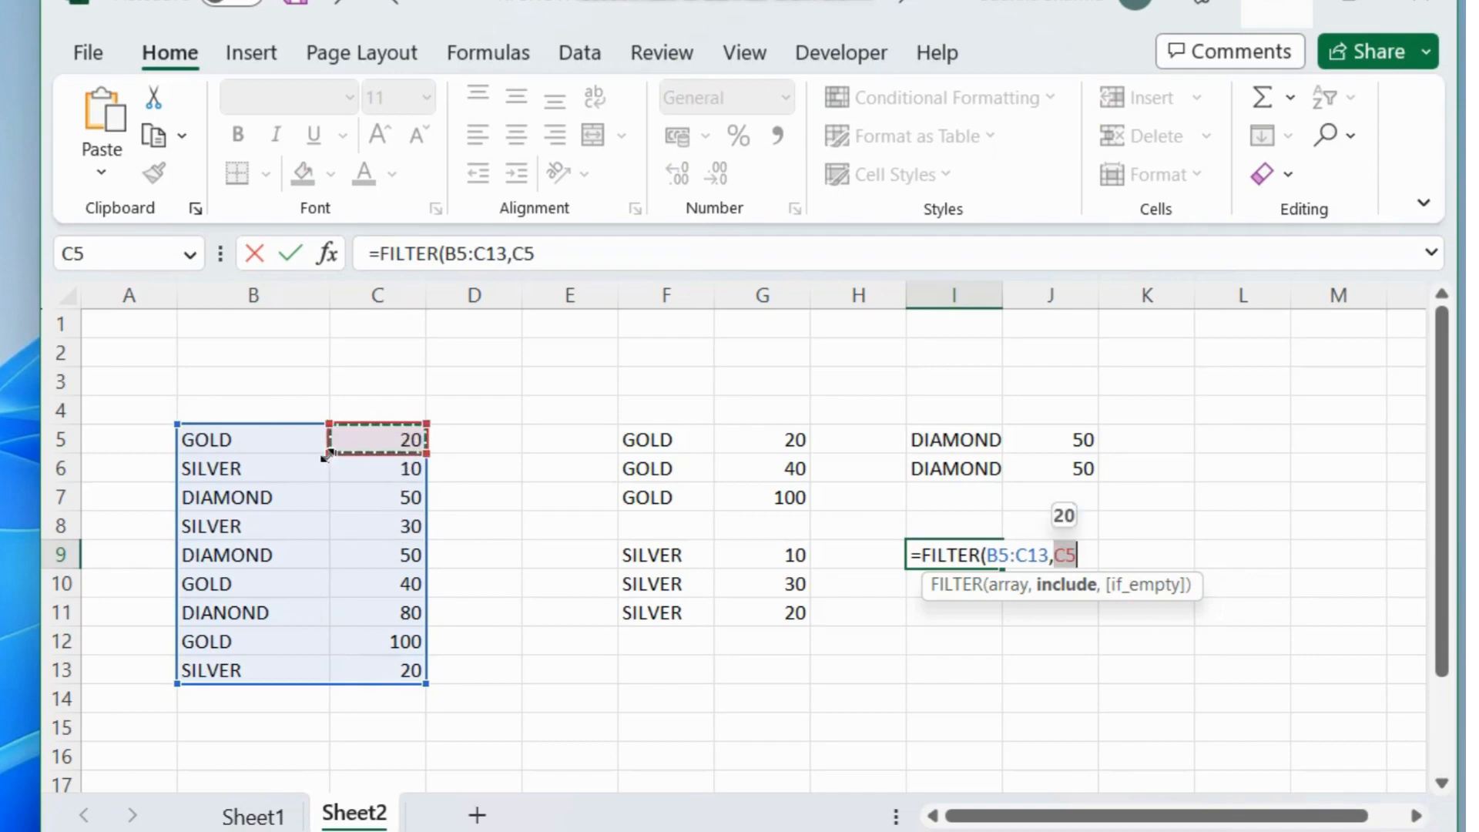
drag(327, 453, 324, 674)
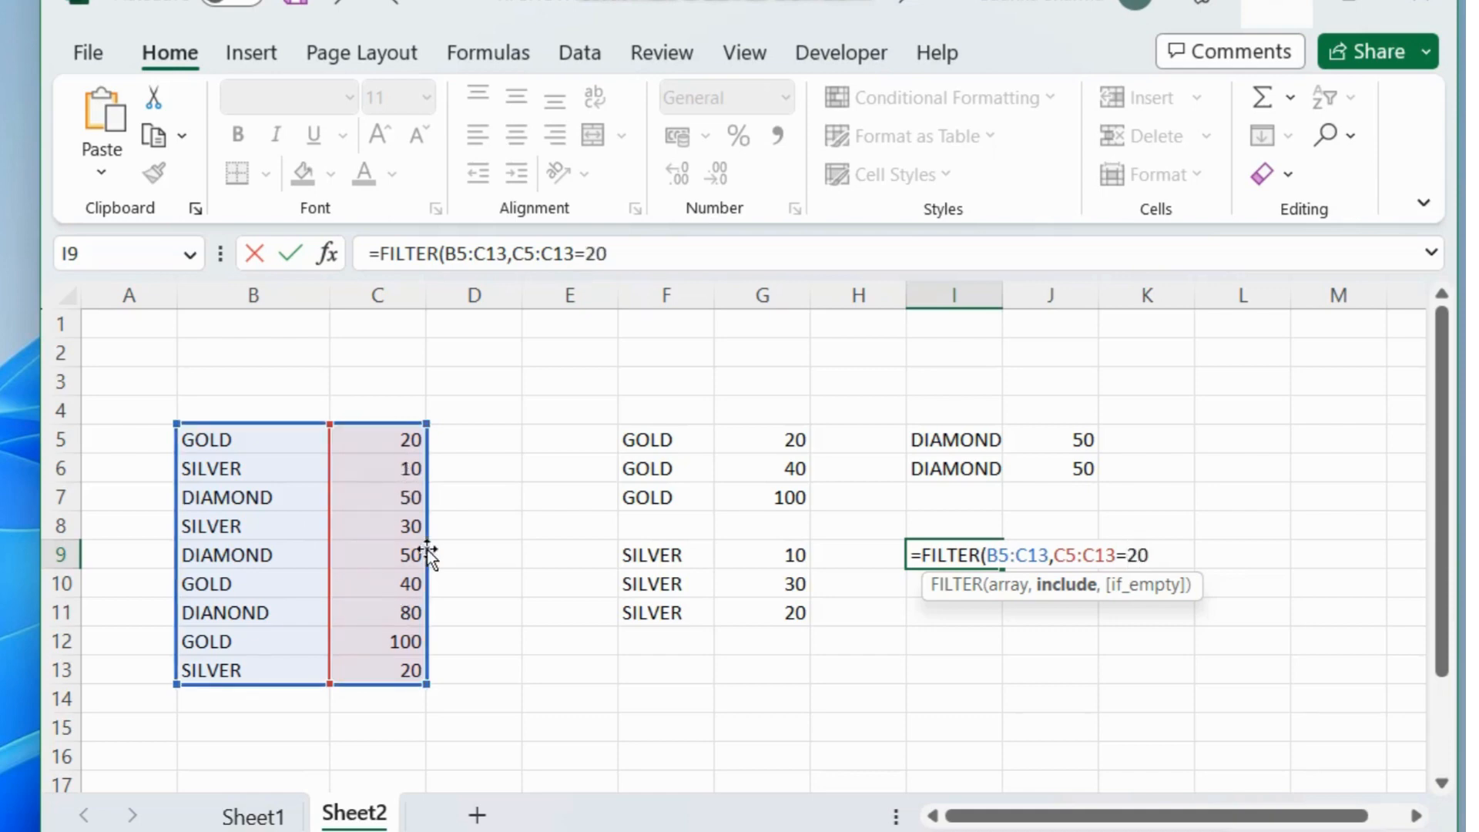
key(Return)
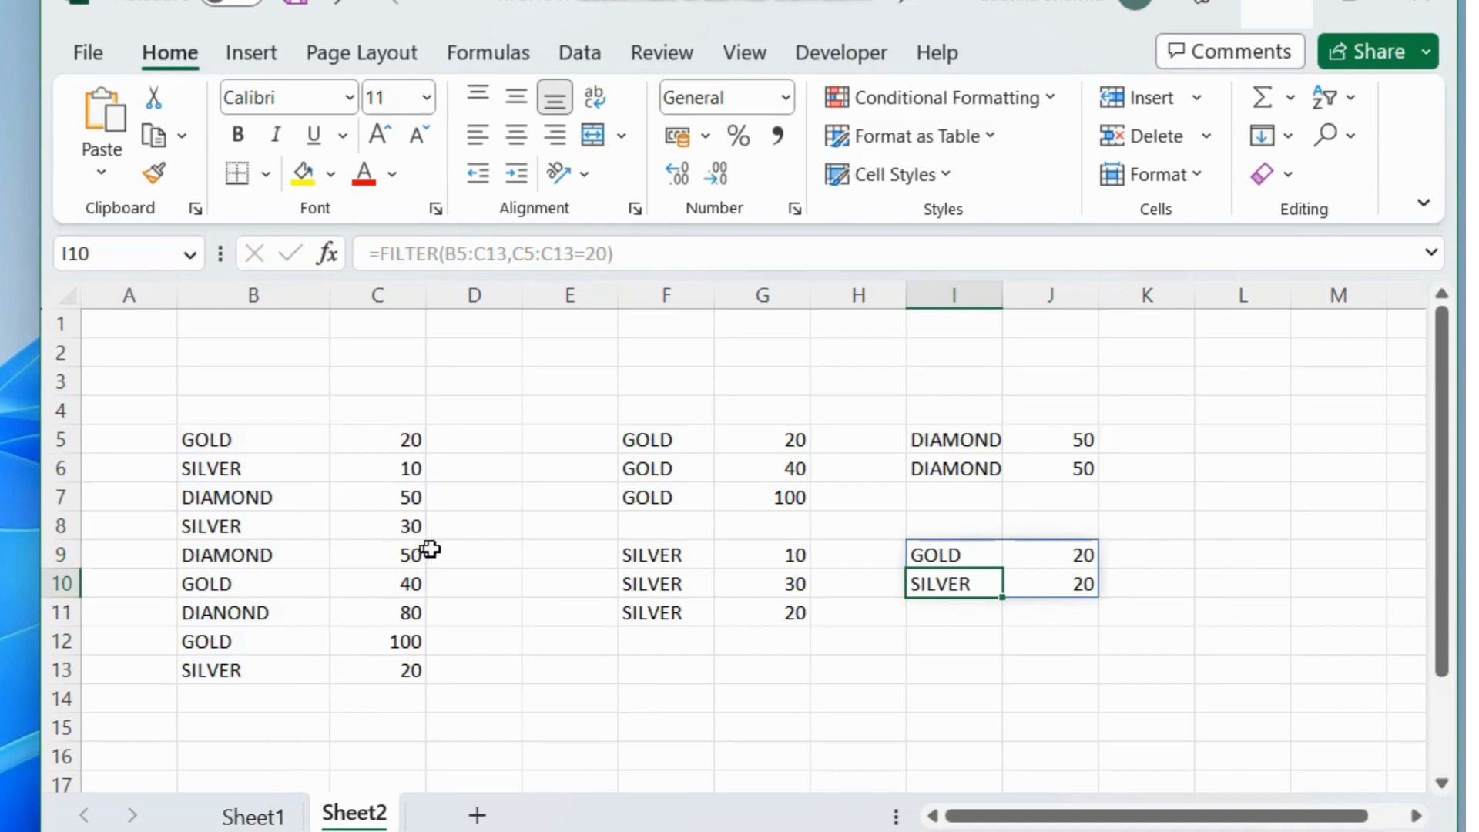
Check the metals and amounts returned by the FILTER formula in cell I9.
click(1139, 614)
drag(1089, 555, 1089, 588)
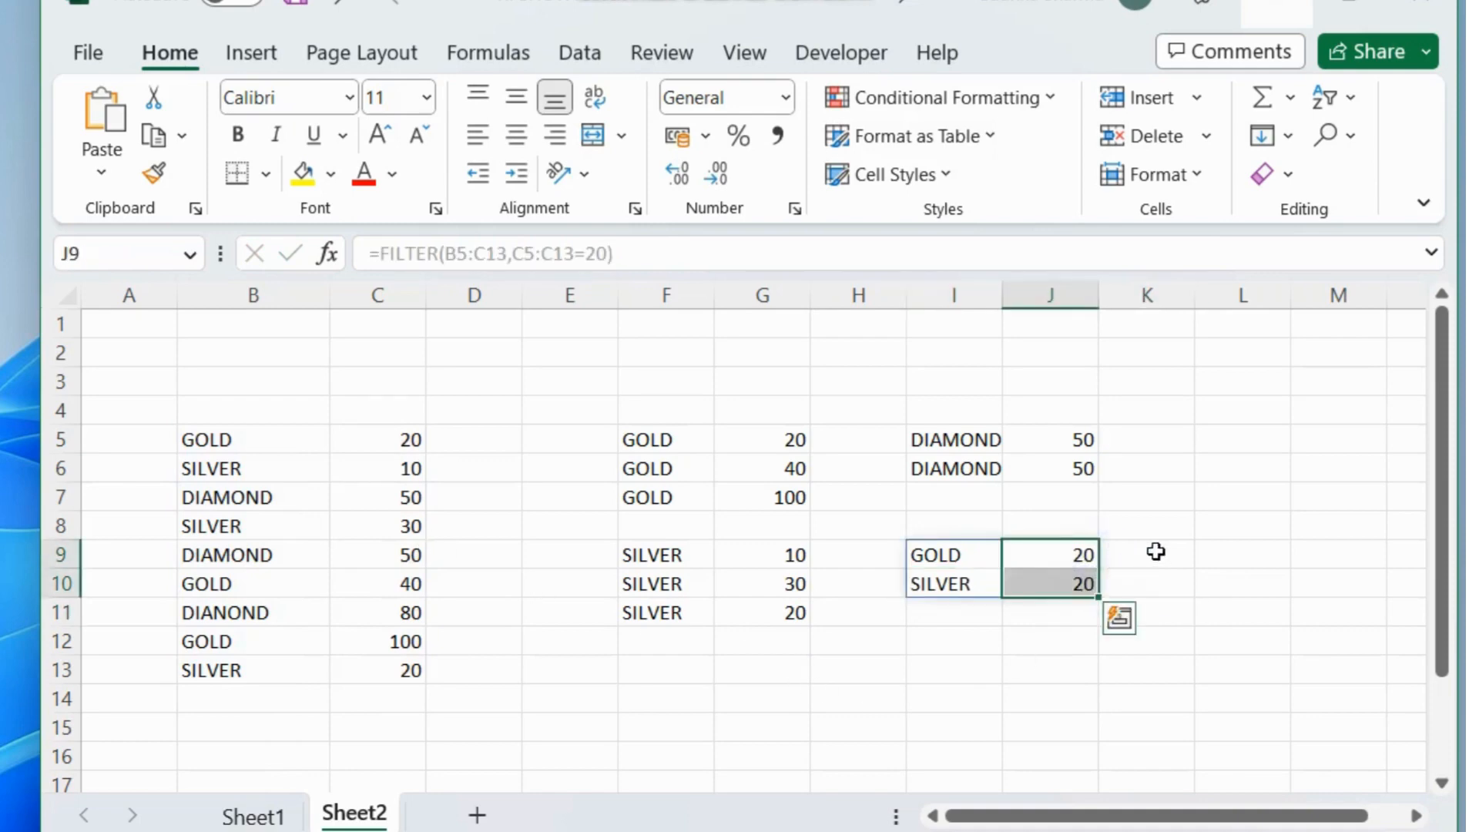
click(1156, 551)
click(934, 558)
click(1107, 558)
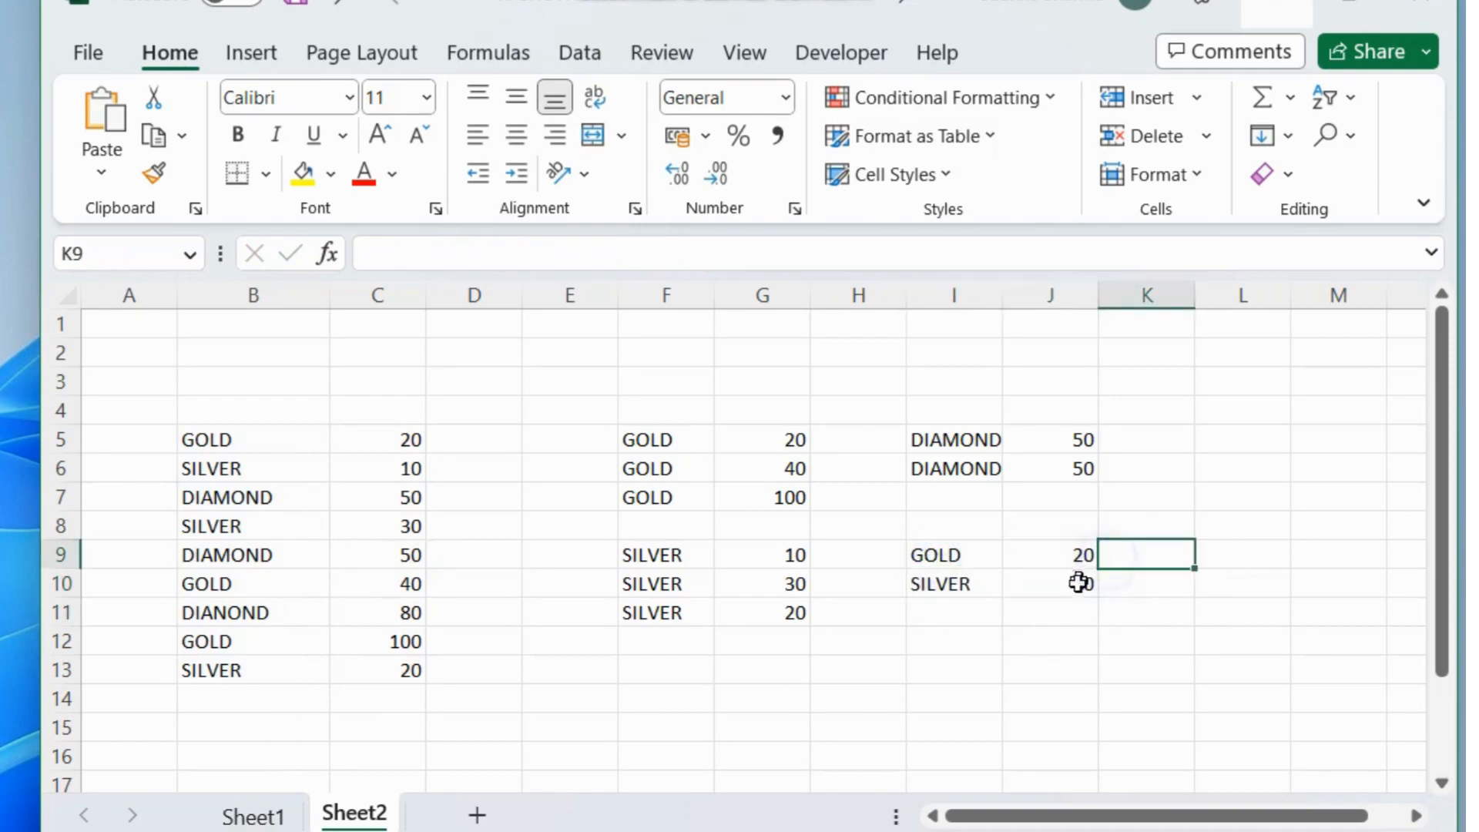
click(1079, 583)
click(955, 581)
click(940, 557)
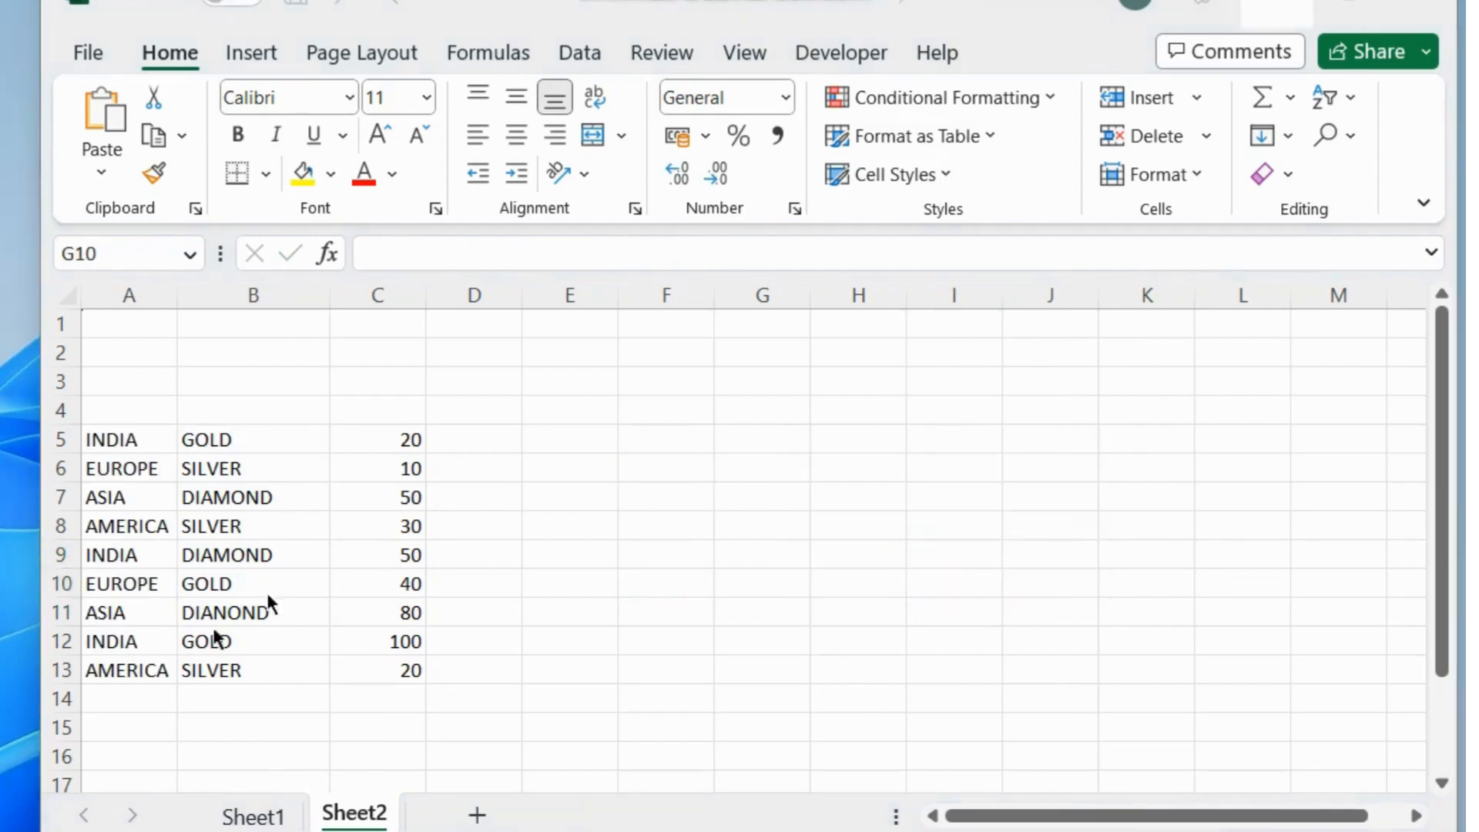
Examine the INDIA rows of the data table, comparing the region in column A with the metal in column B.
click(114, 436)
click(235, 445)
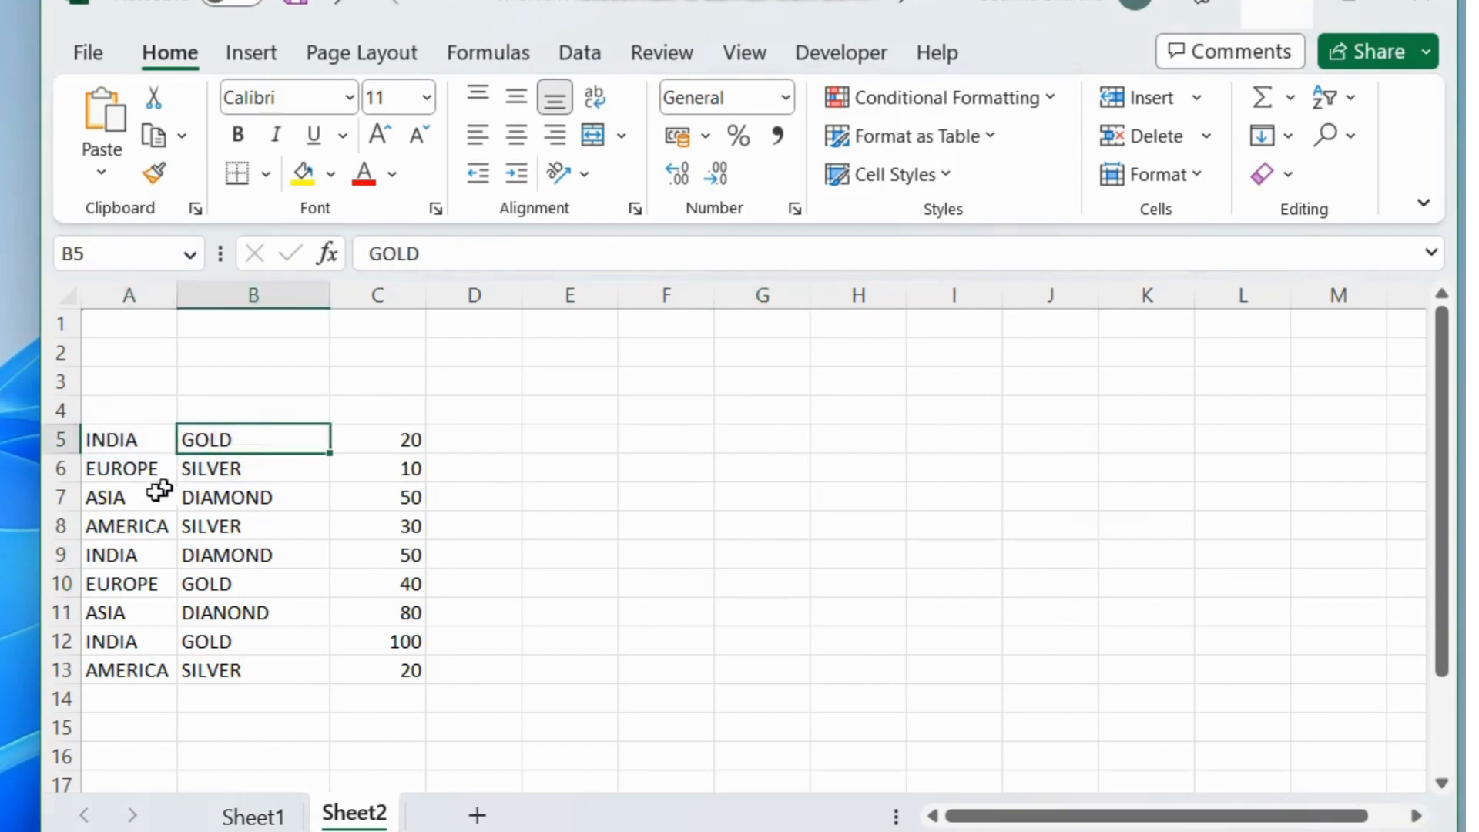
click(113, 558)
click(215, 555)
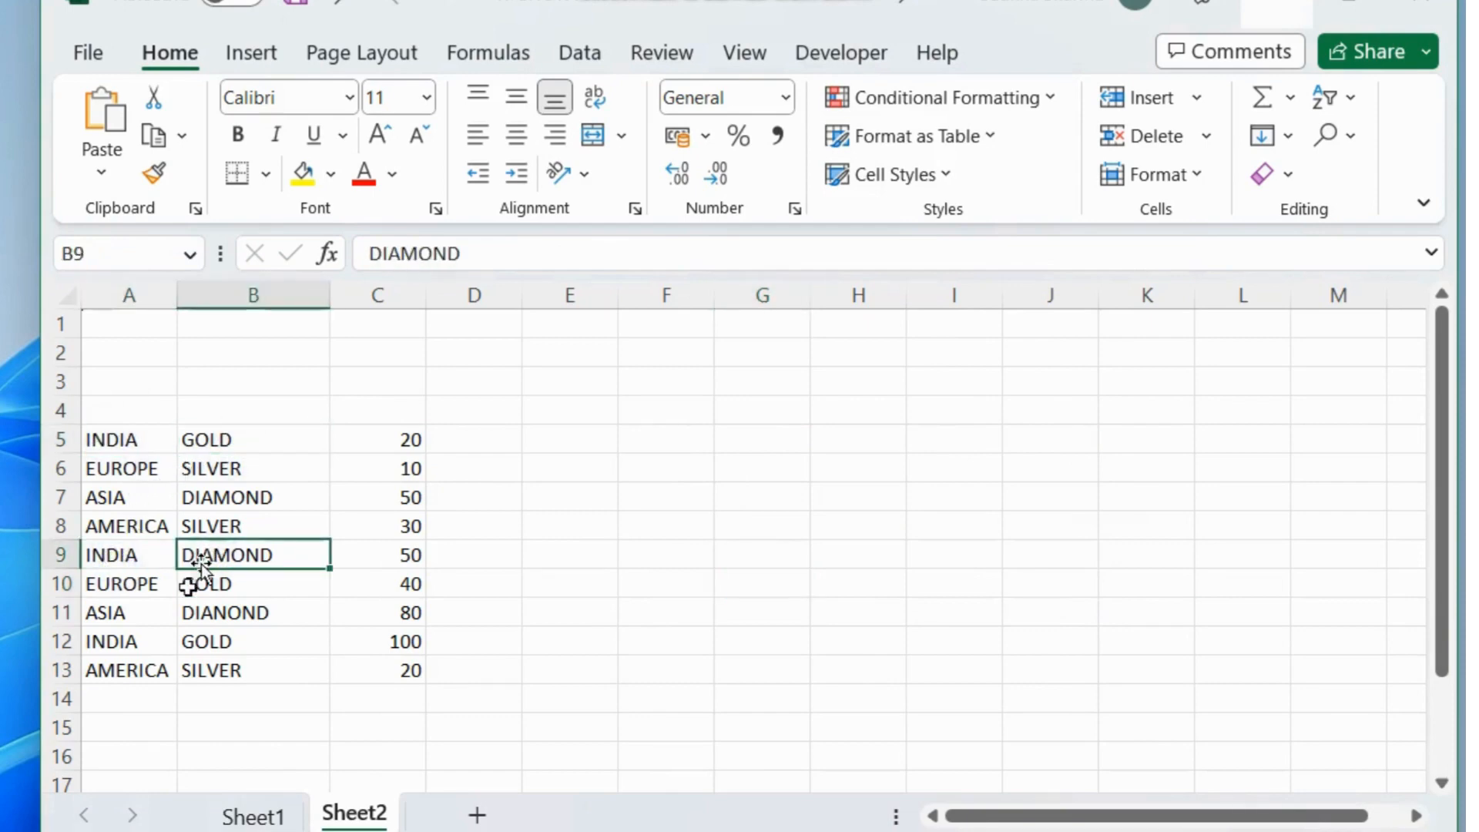
click(147, 644)
click(186, 644)
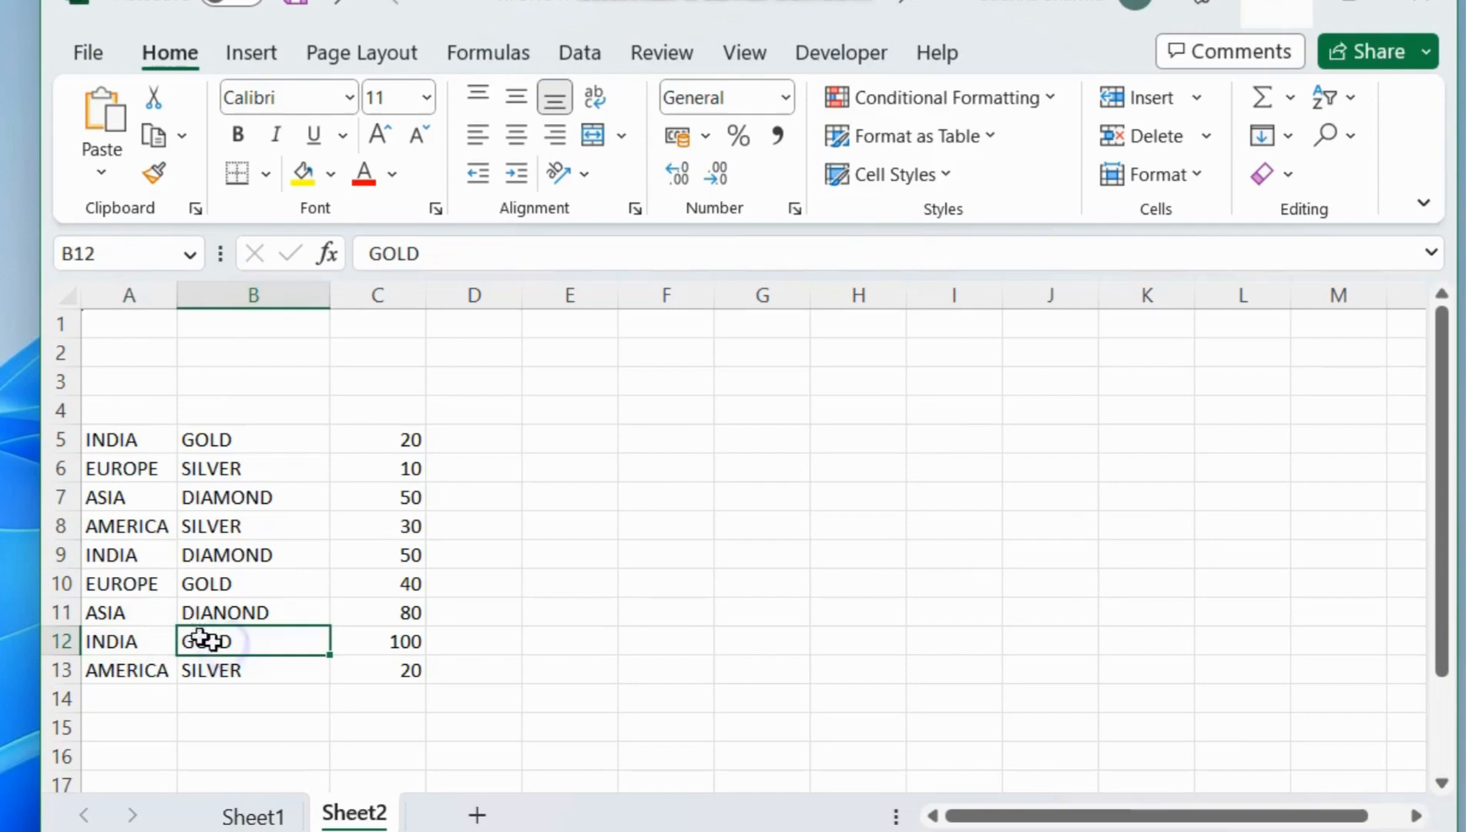
click(124, 438)
click(200, 440)
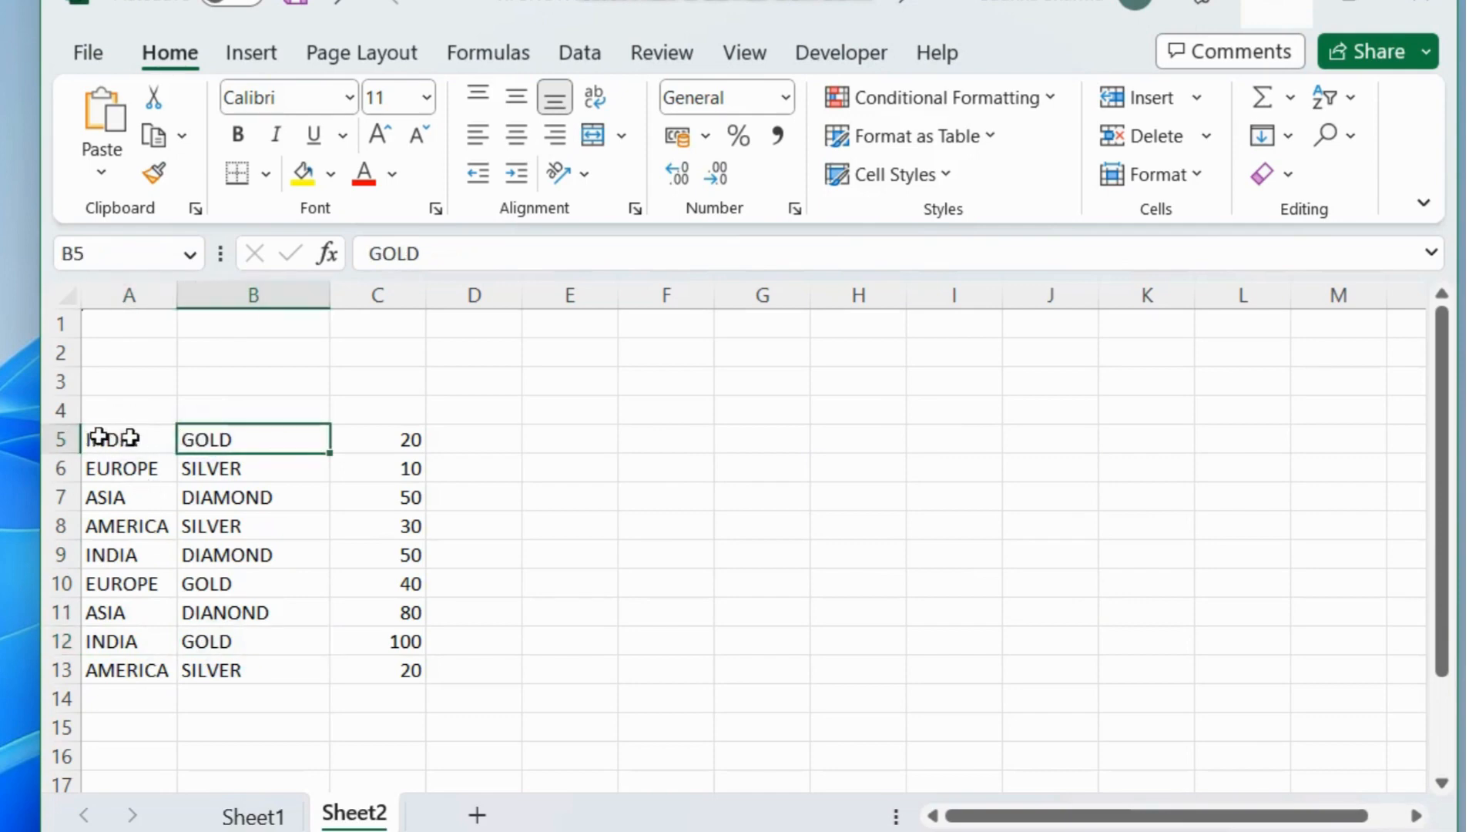
click(117, 437)
click(216, 437)
Start a FILTER formula in cell F5 with array A5:C13 and the region condition (A5:A13=A5).
click(694, 443)
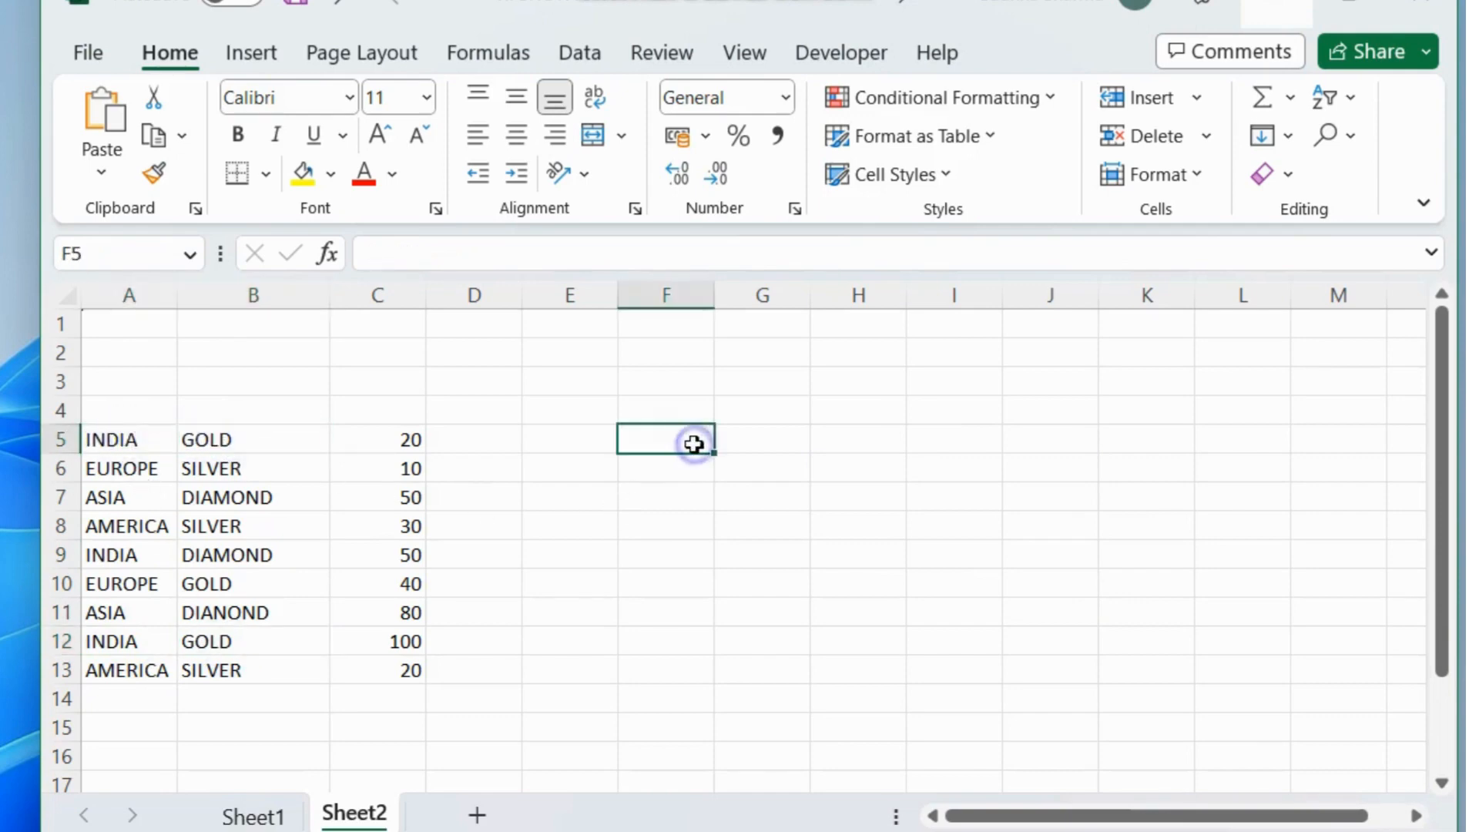
text(=)
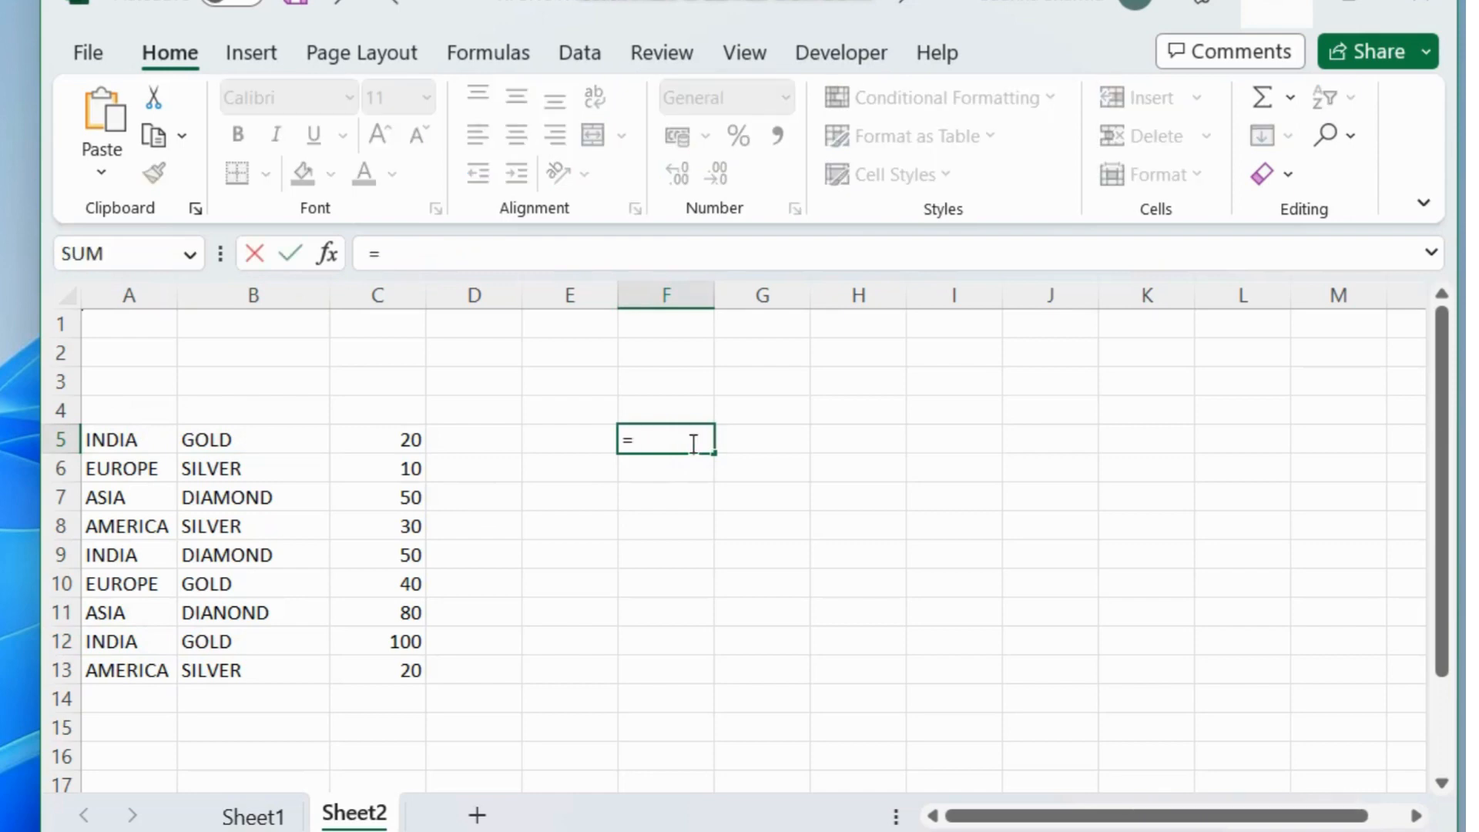
text(FILTER)
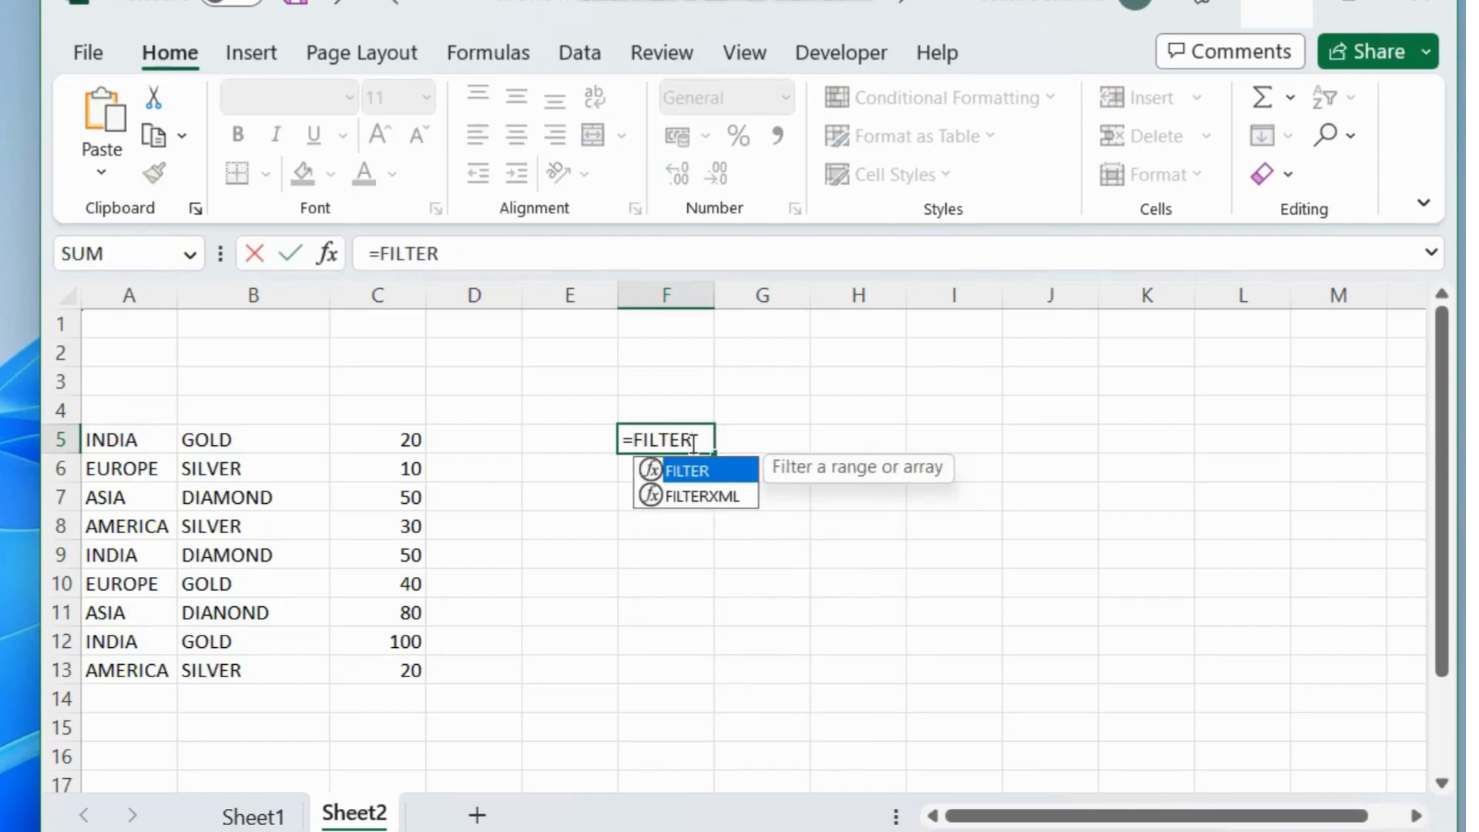
text(()
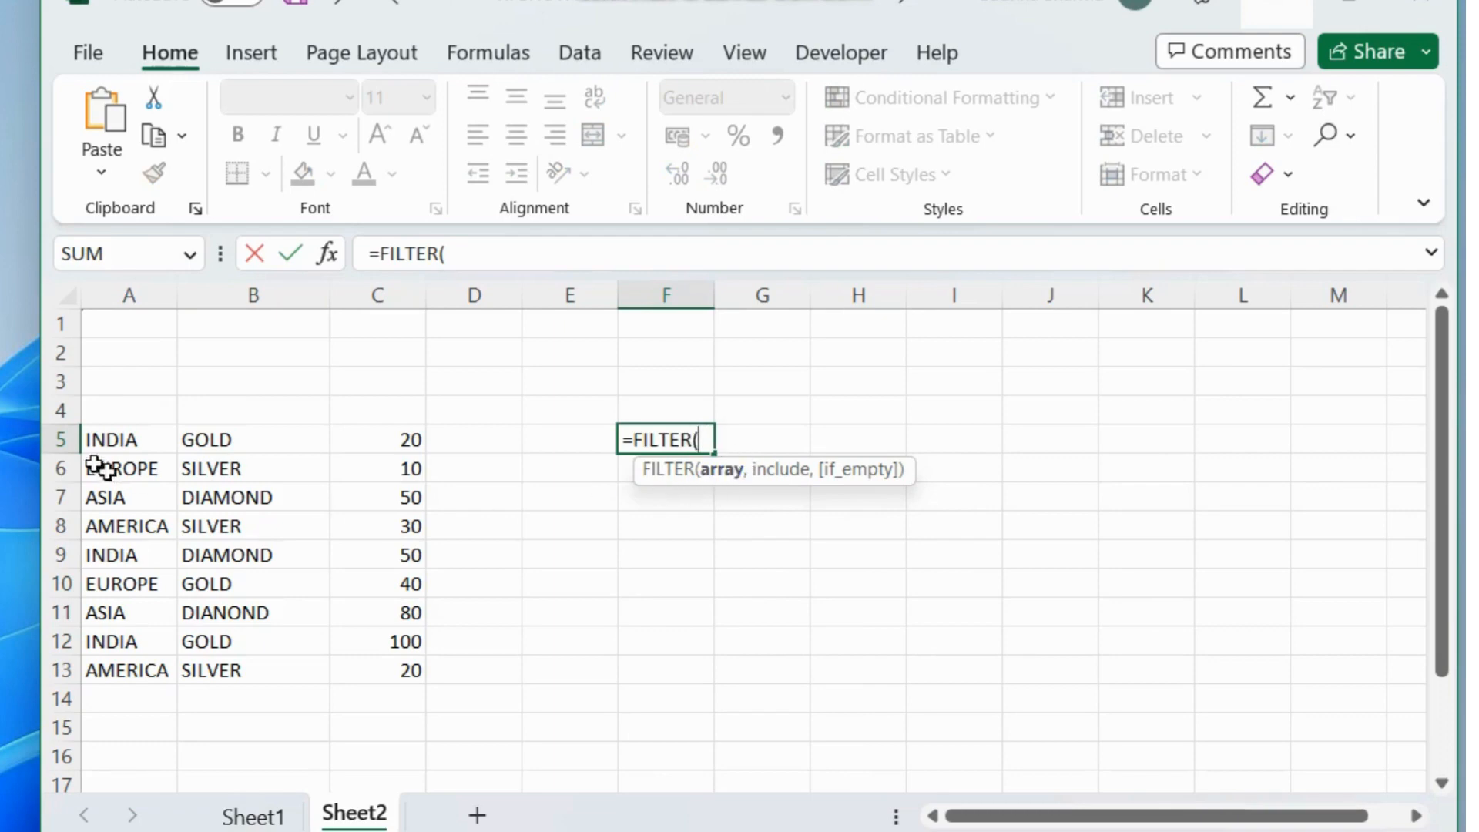
click(106, 442)
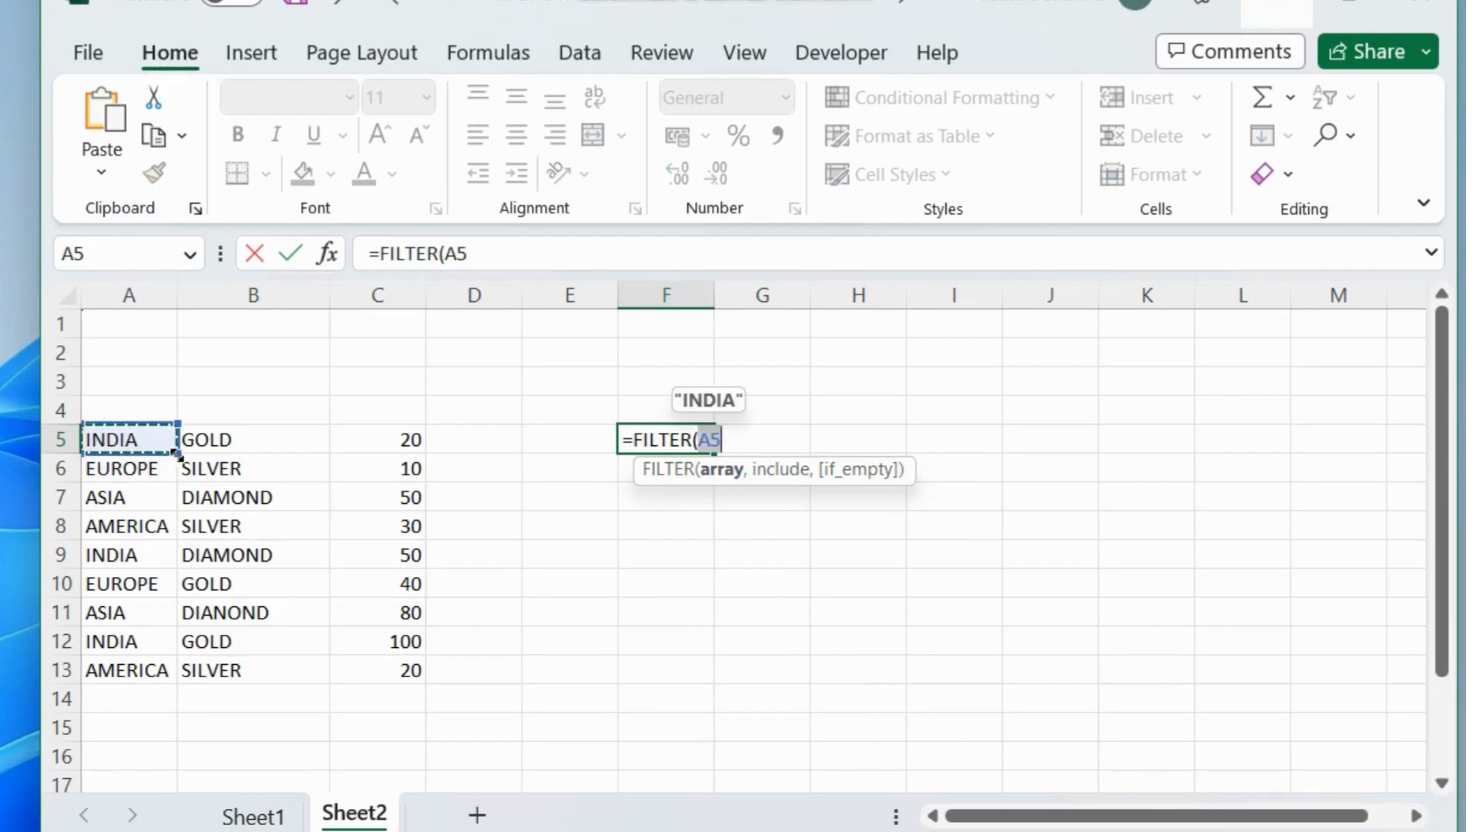
mouse_move(178, 451)
mouse_down()
mouse_move(347, 570)
mouse_move(398, 675)
mouse_up()
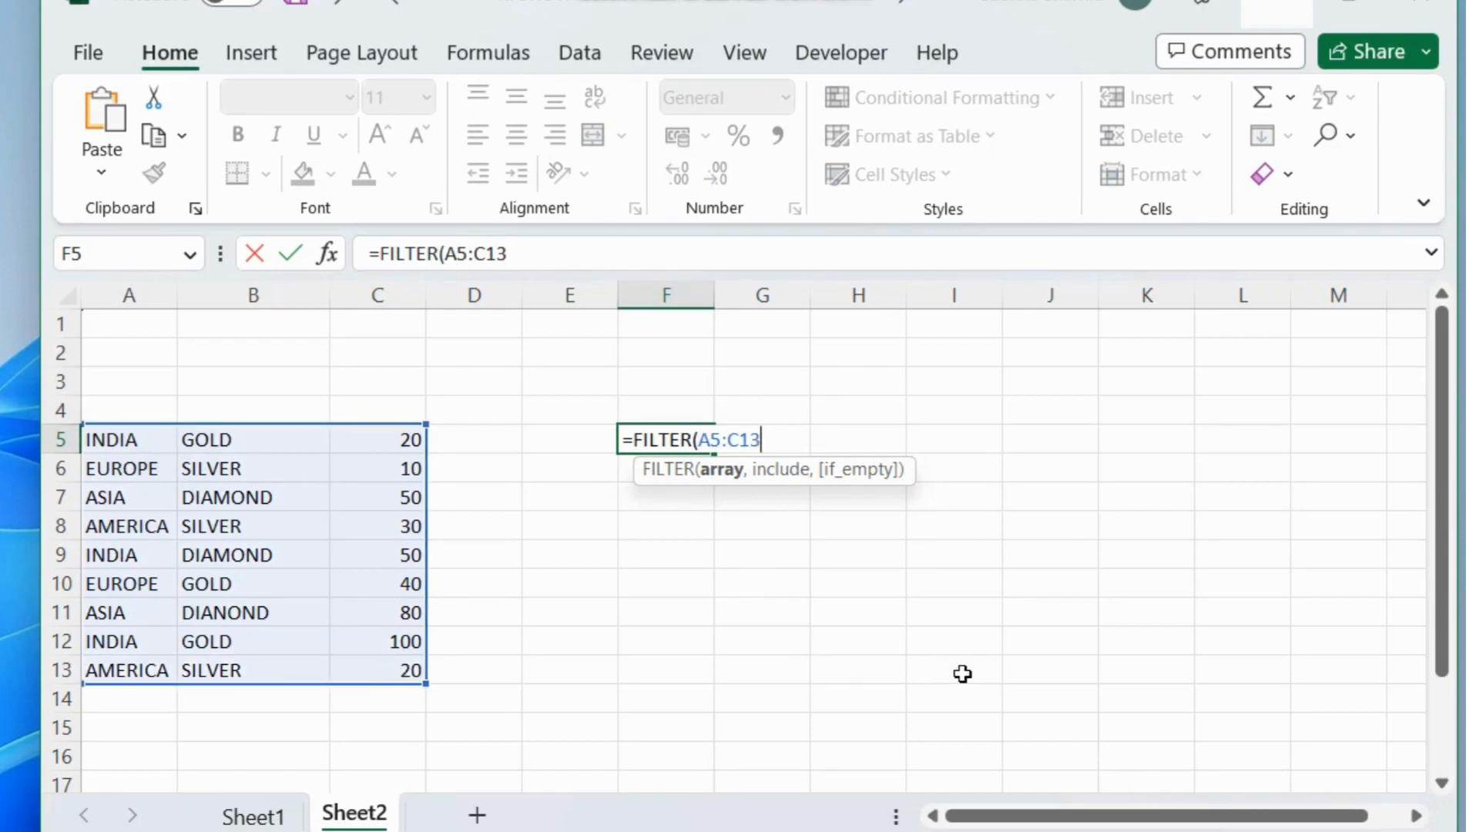
text(,()
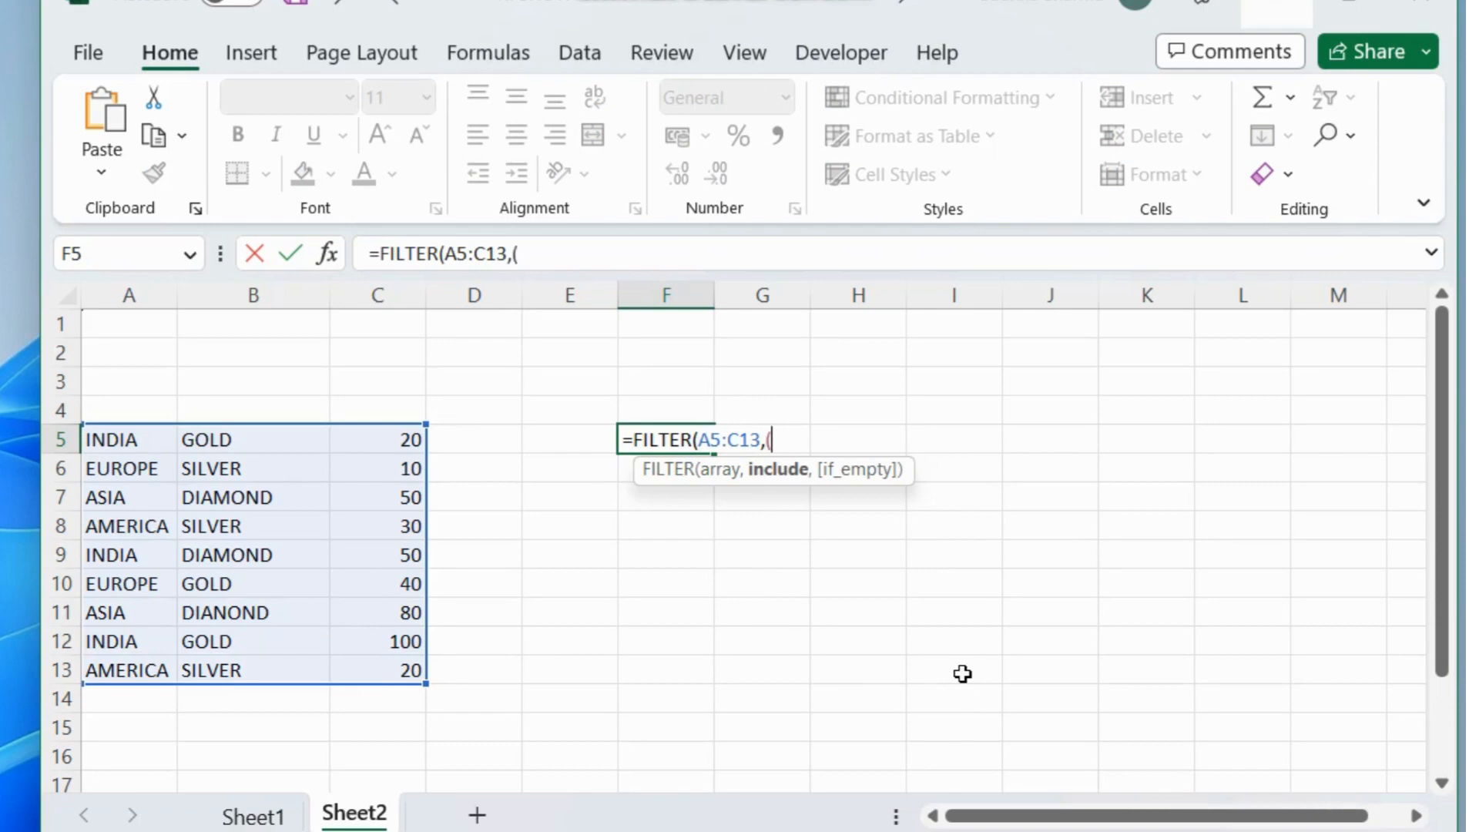
click(115, 440)
drag(169, 454, 153, 676)
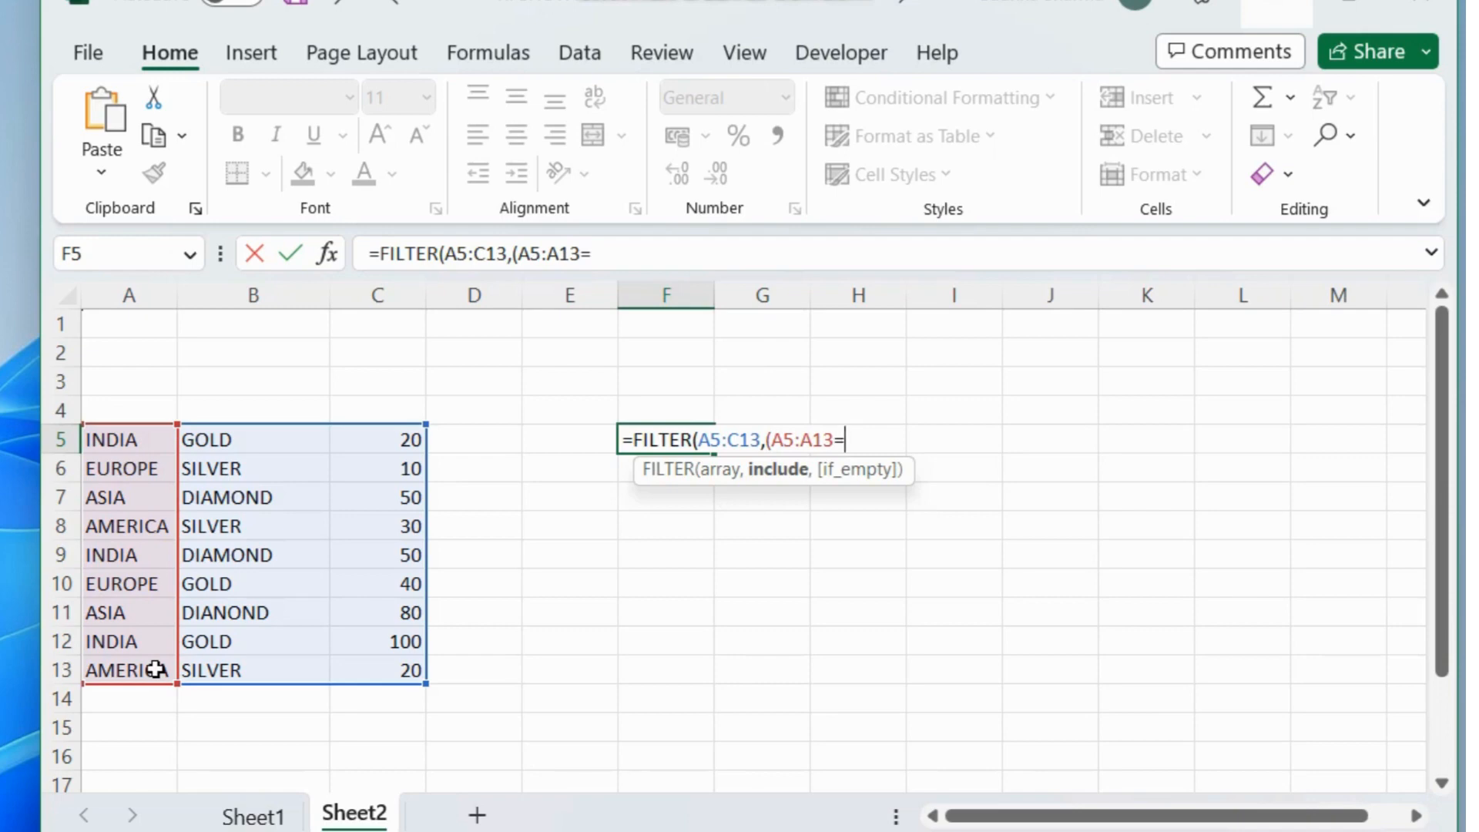
click(127, 443)
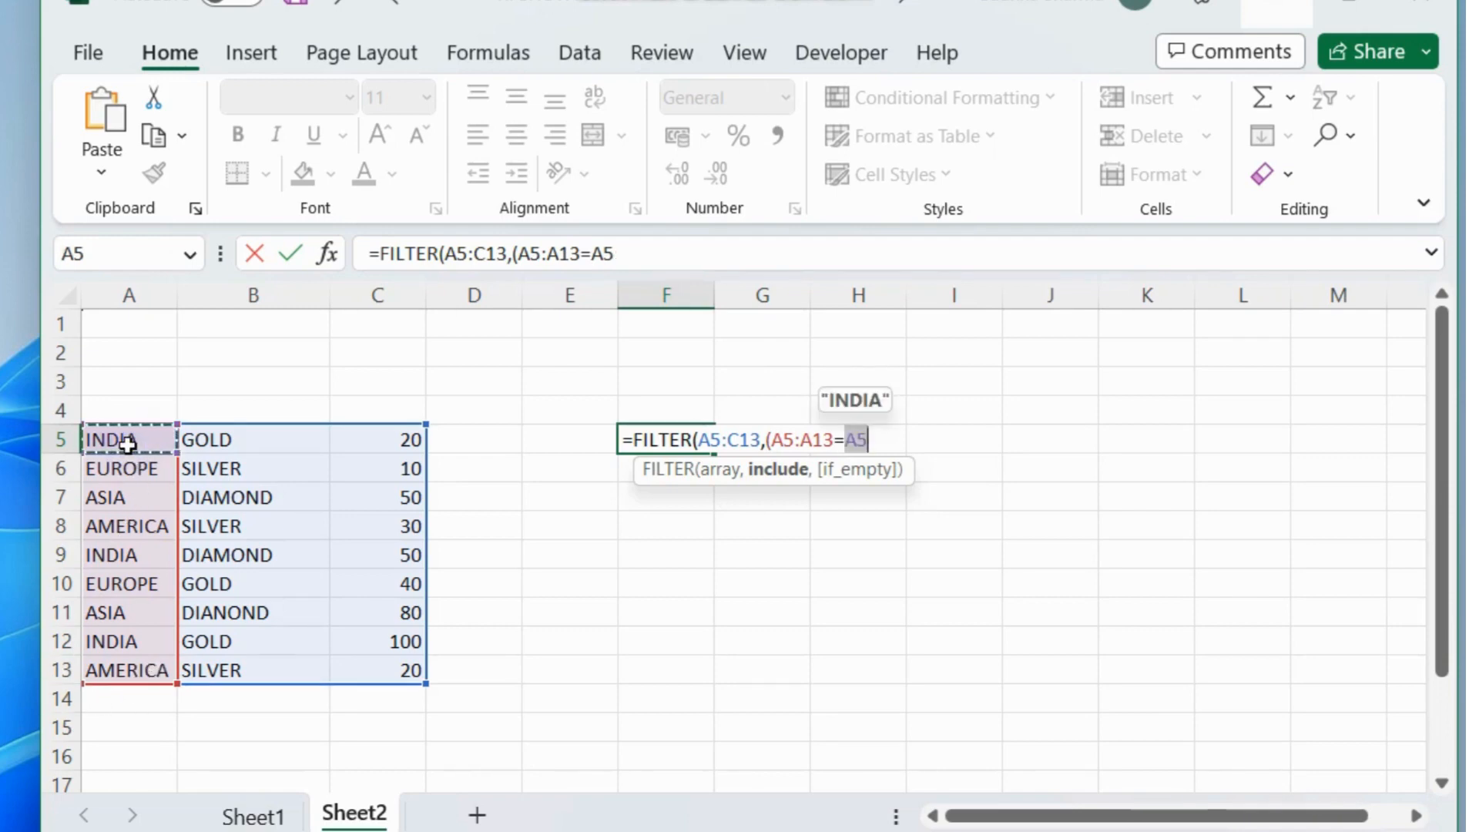
text())
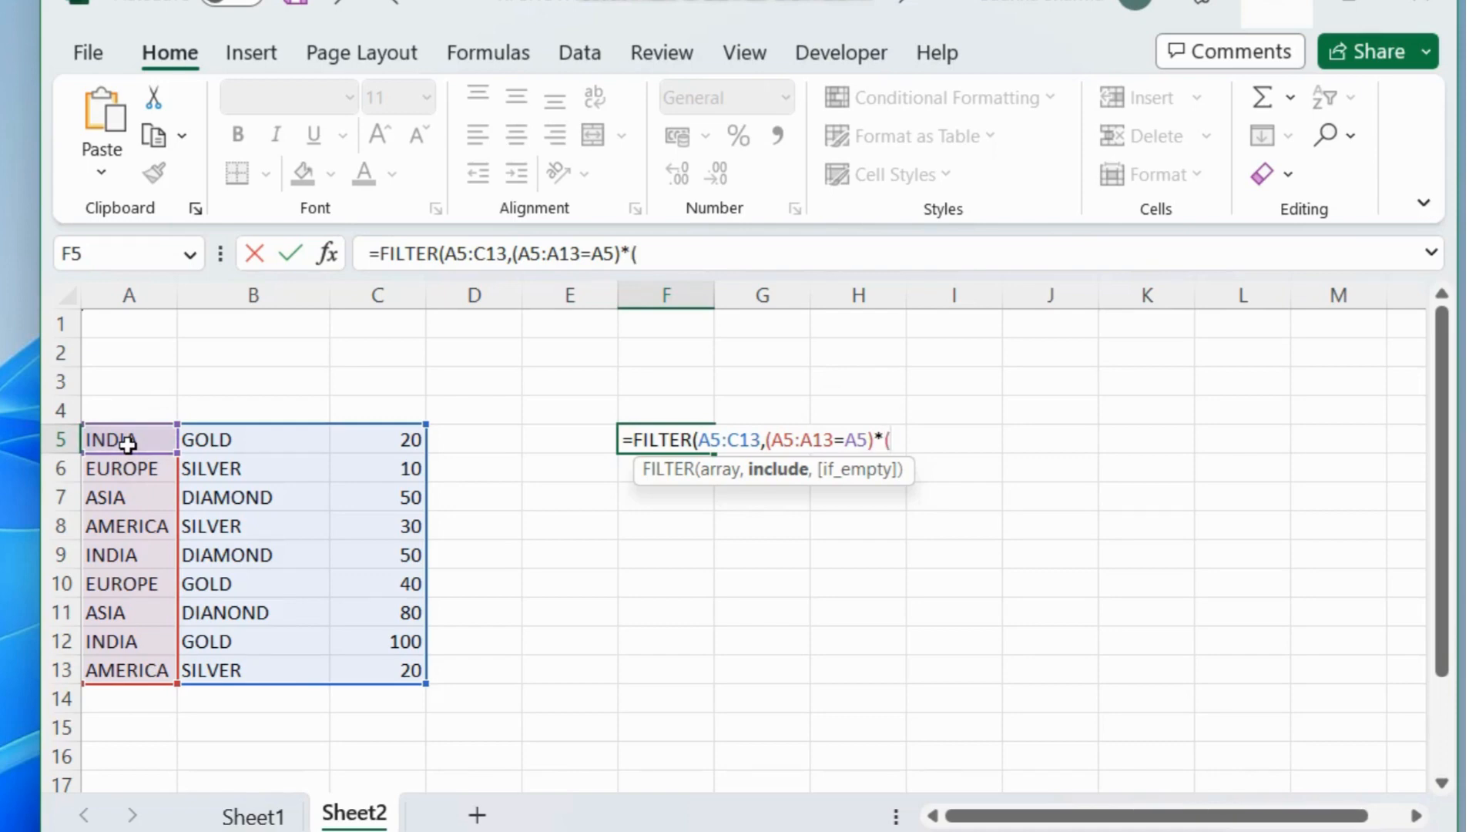
Multiply by the metal condition (B5:B13=B5) and complete the formula as =FILTER(A5:C13,(A5:A13=A5)*(B5:B13=B5)).
text(*()
click(235, 440)
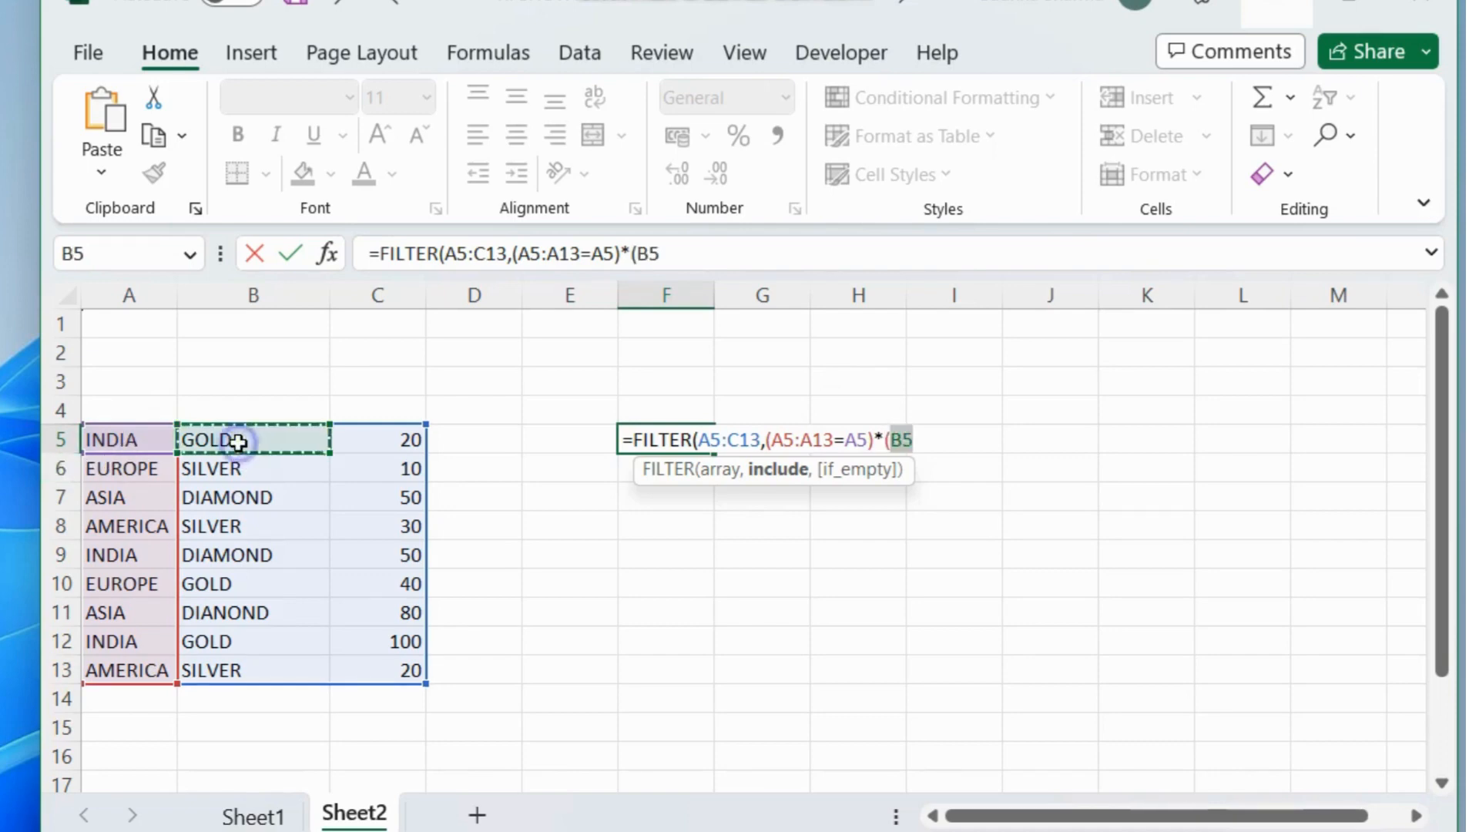
drag(336, 460, 313, 678)
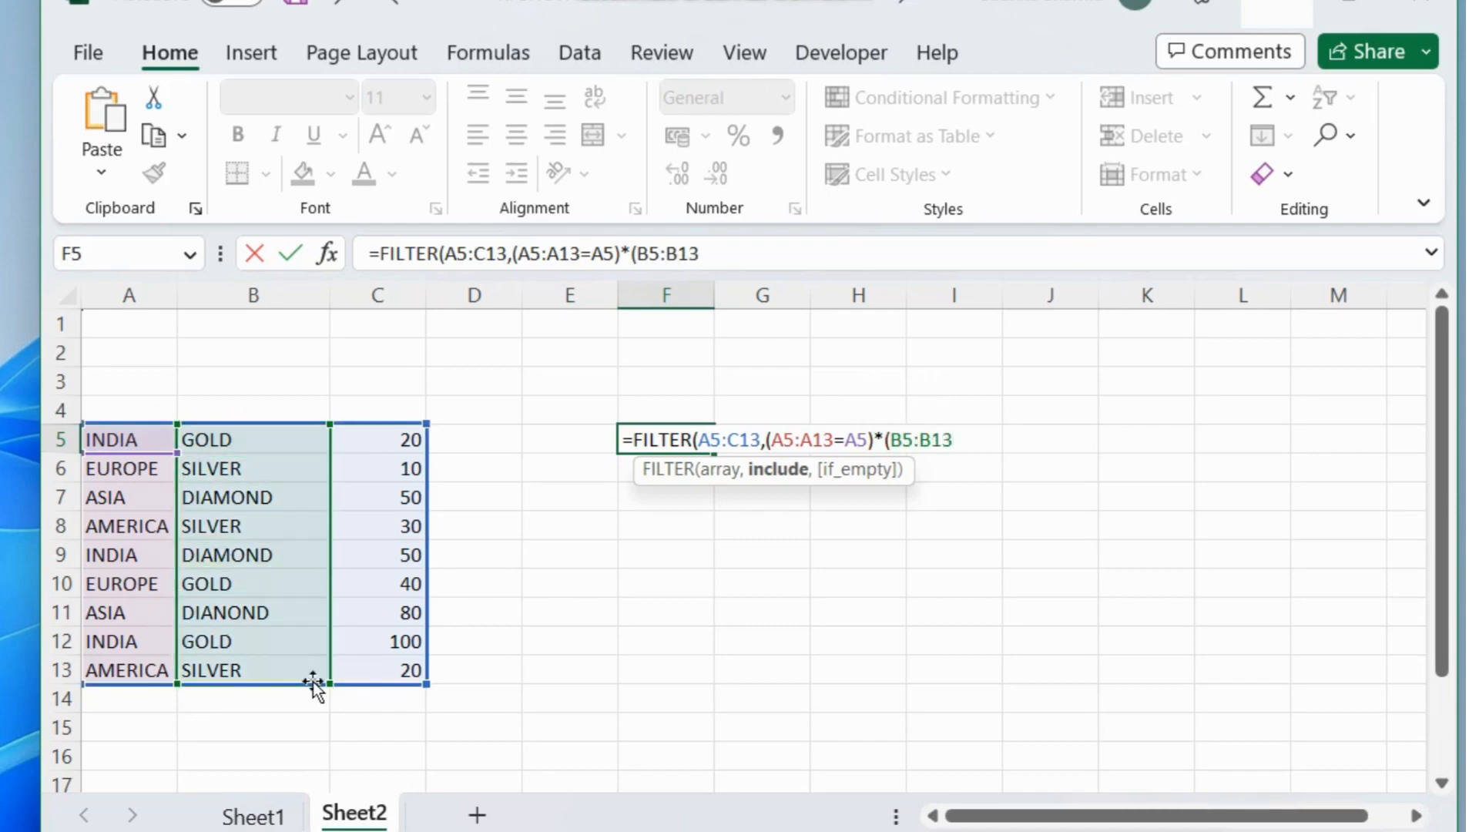
text(=)
click(236, 441)
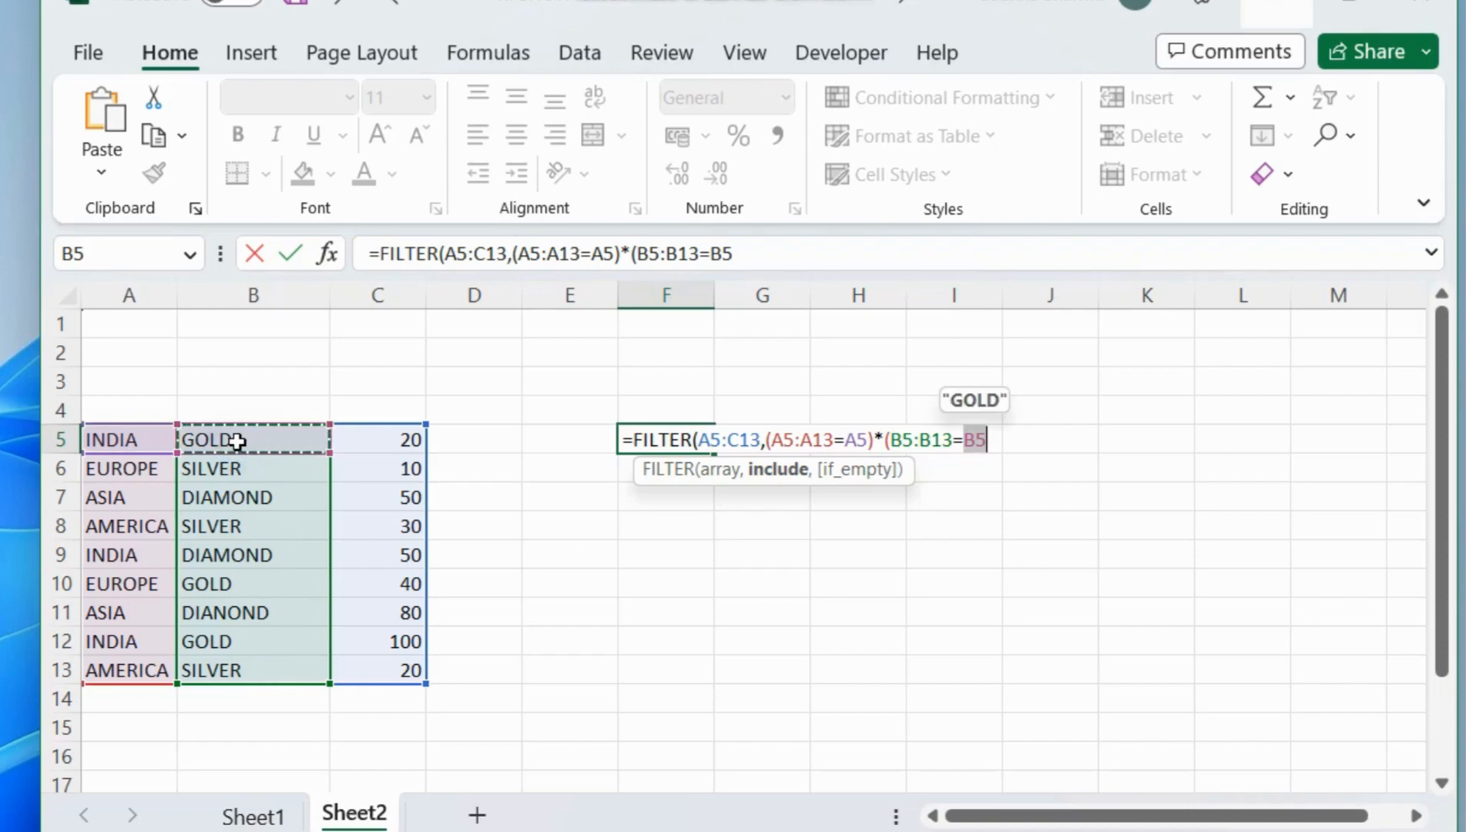
text())
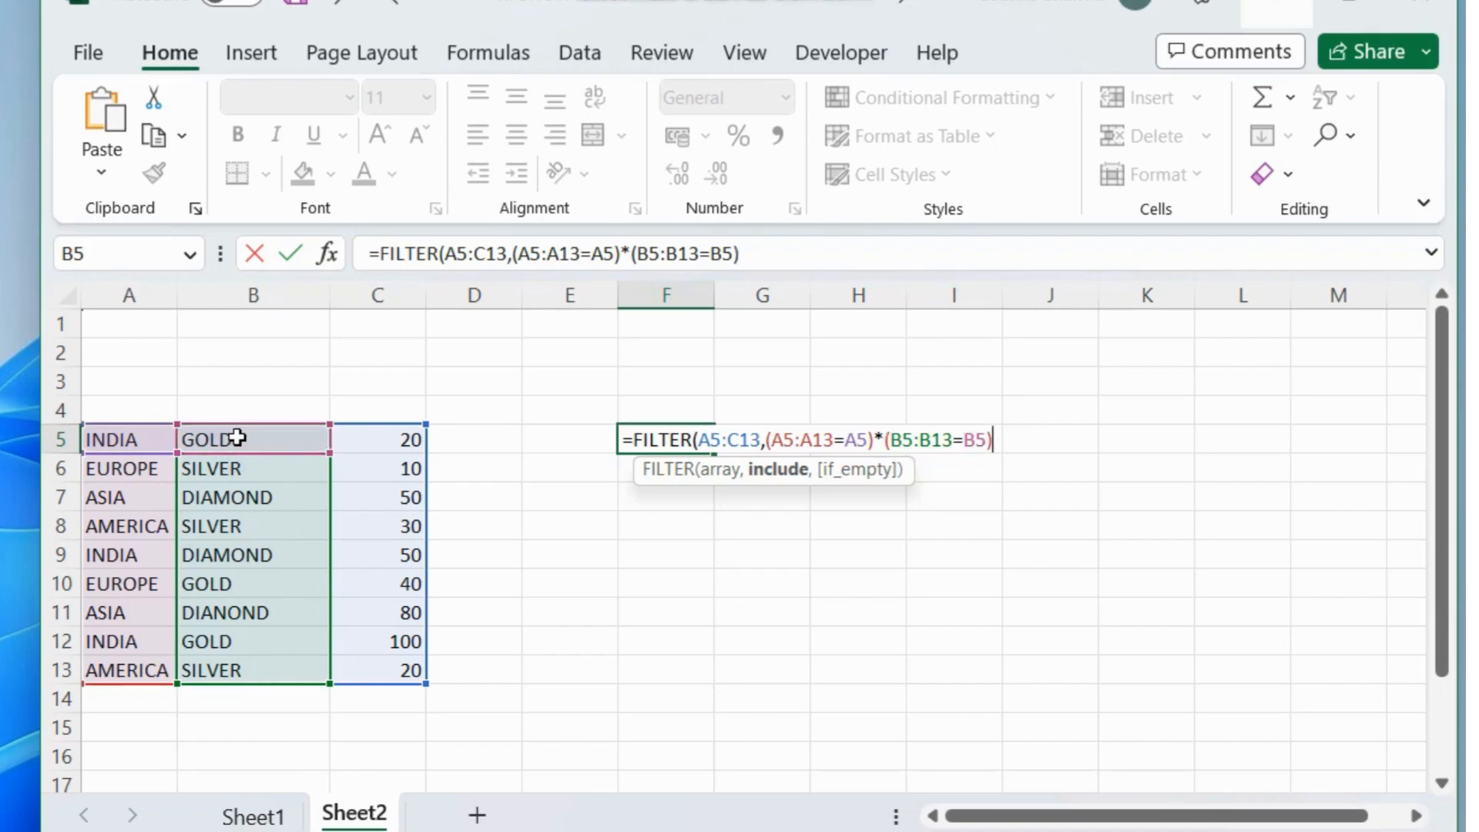
text())
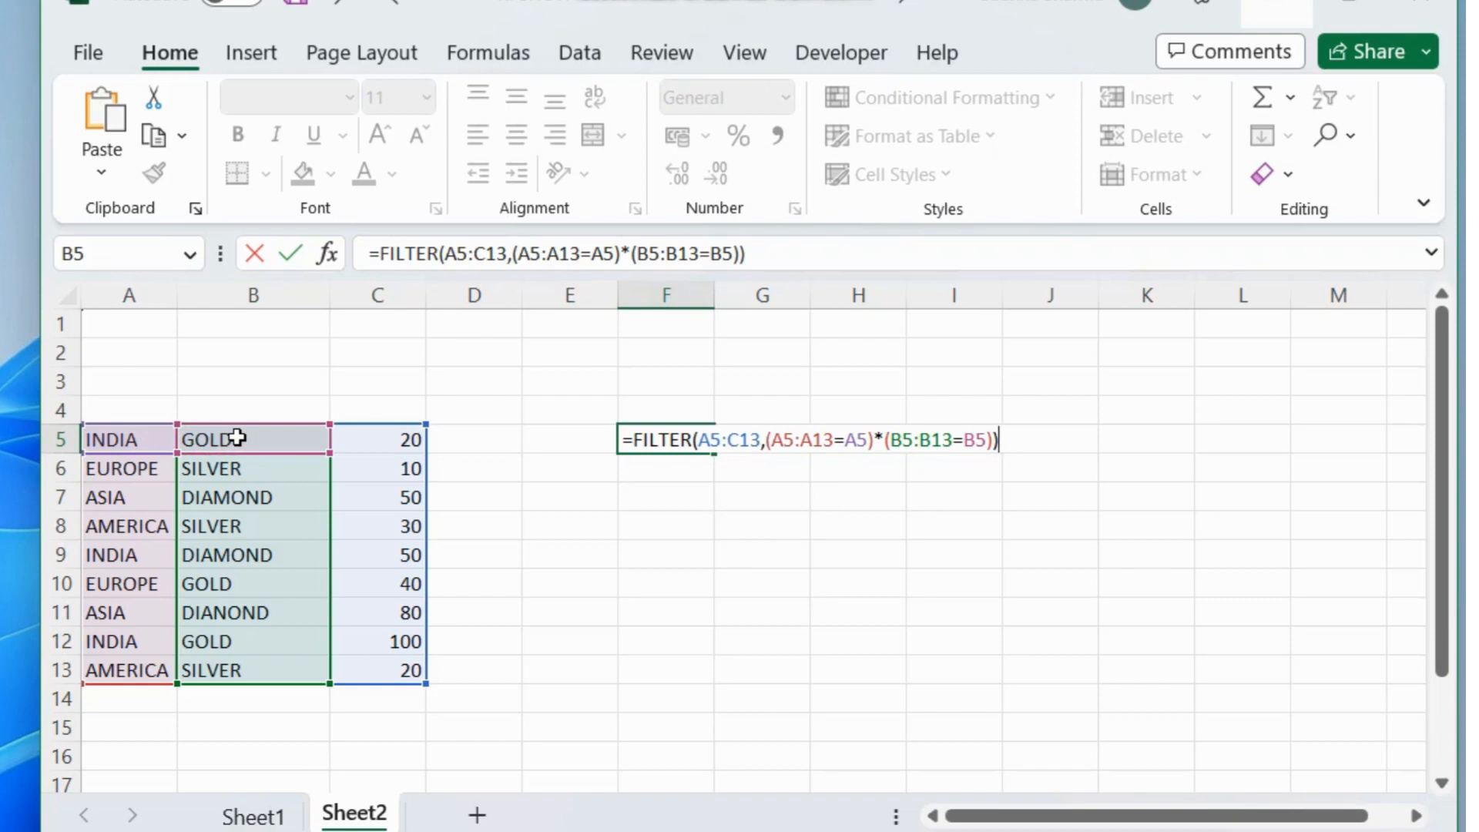
key(Return)
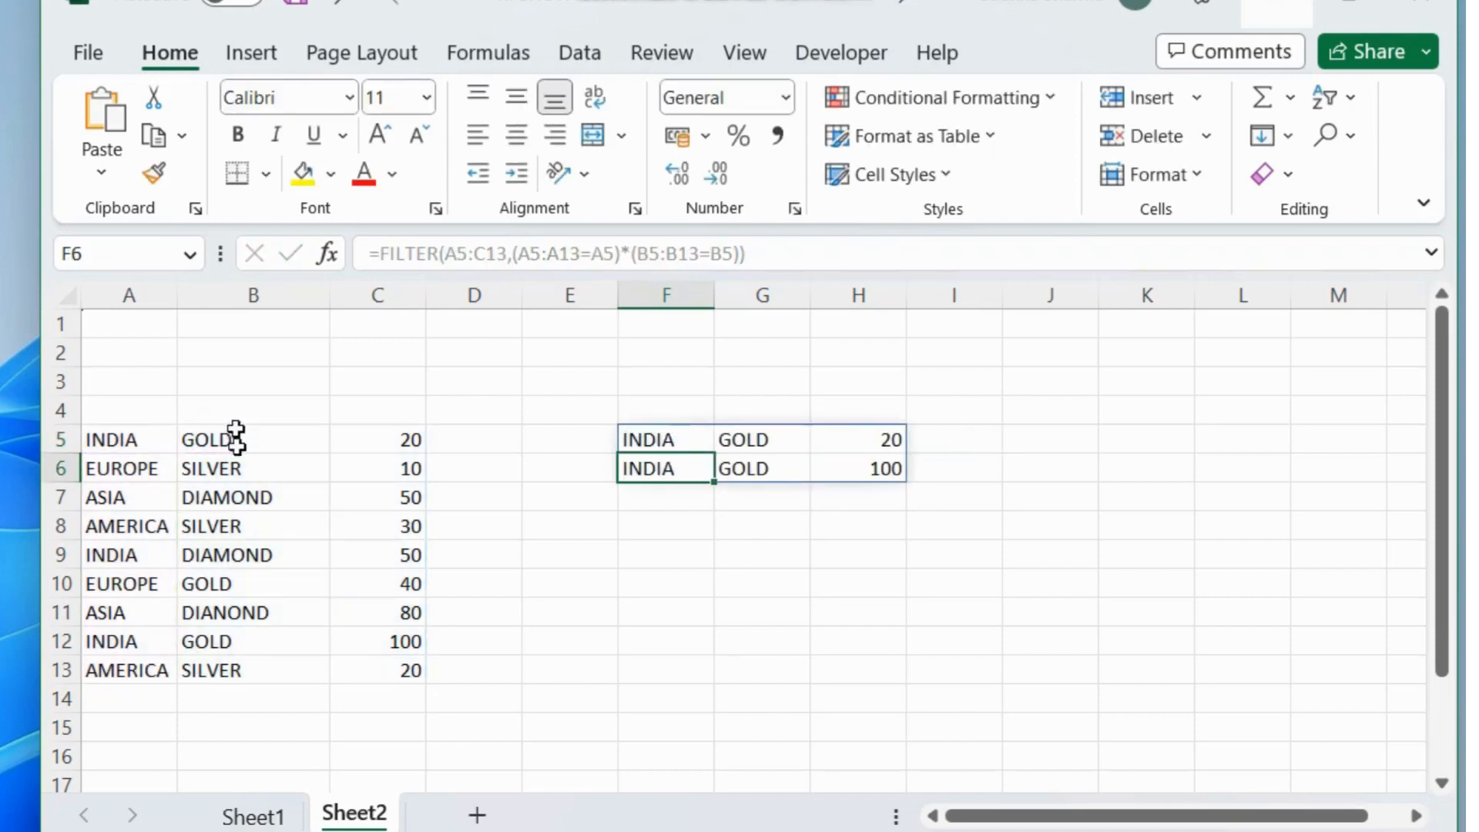
Check the region, metal and amount in each row returned by the FILTER formula in cell F5.
click(733, 526)
click(658, 440)
click(736, 437)
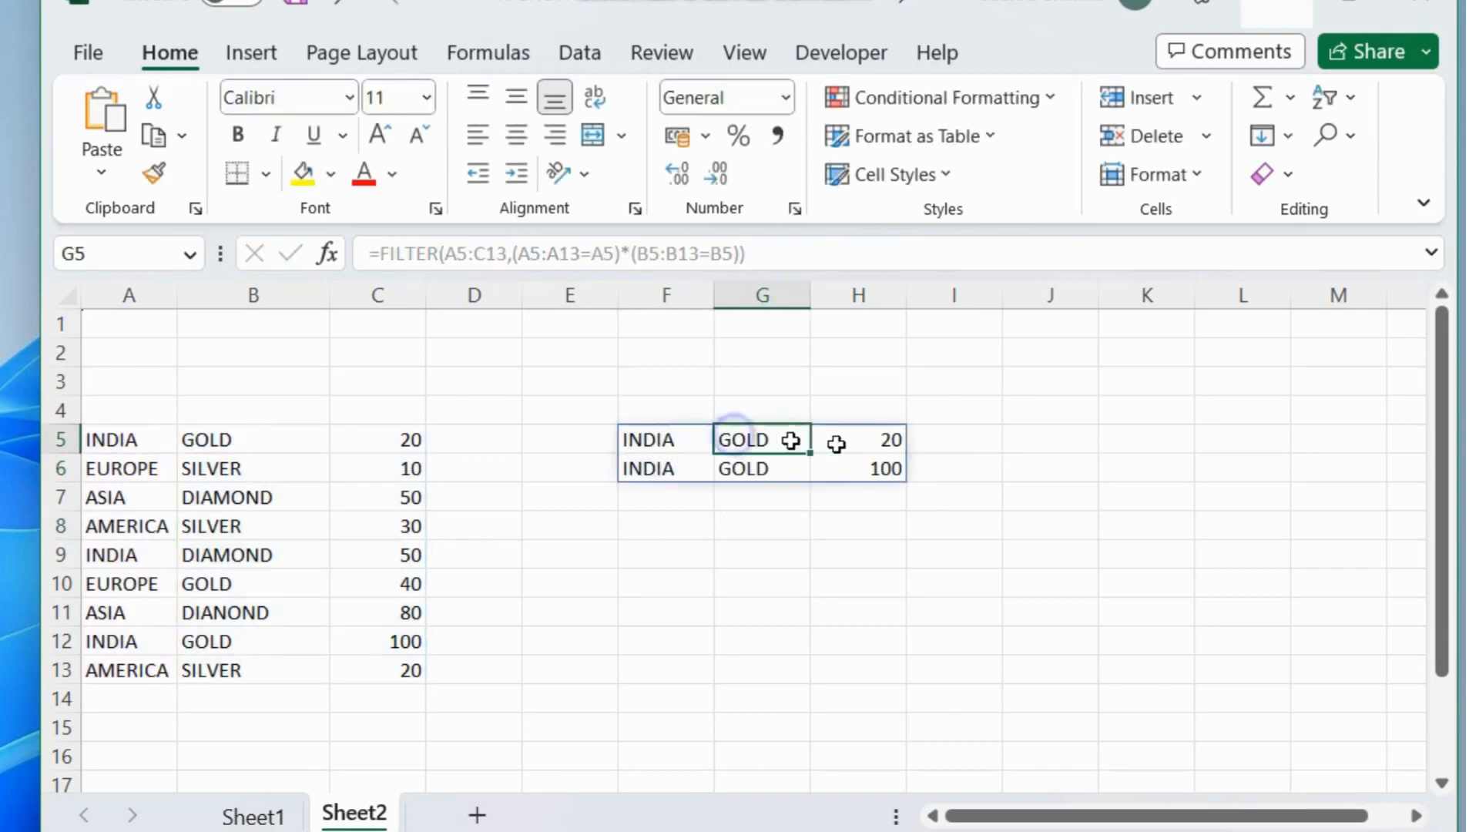
click(845, 443)
click(651, 467)
click(730, 466)
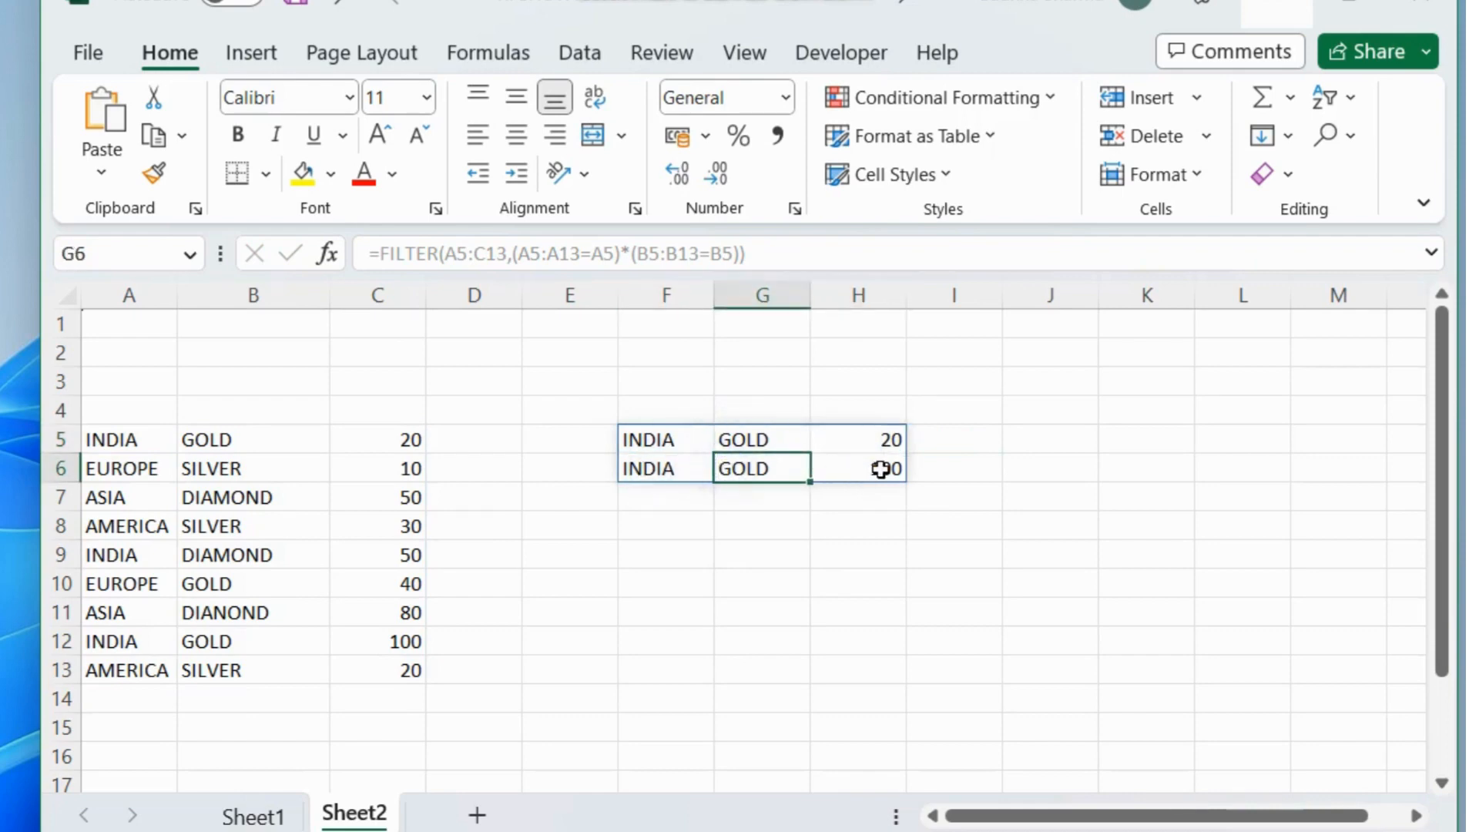
click(881, 469)
click(796, 557)
click(654, 499)
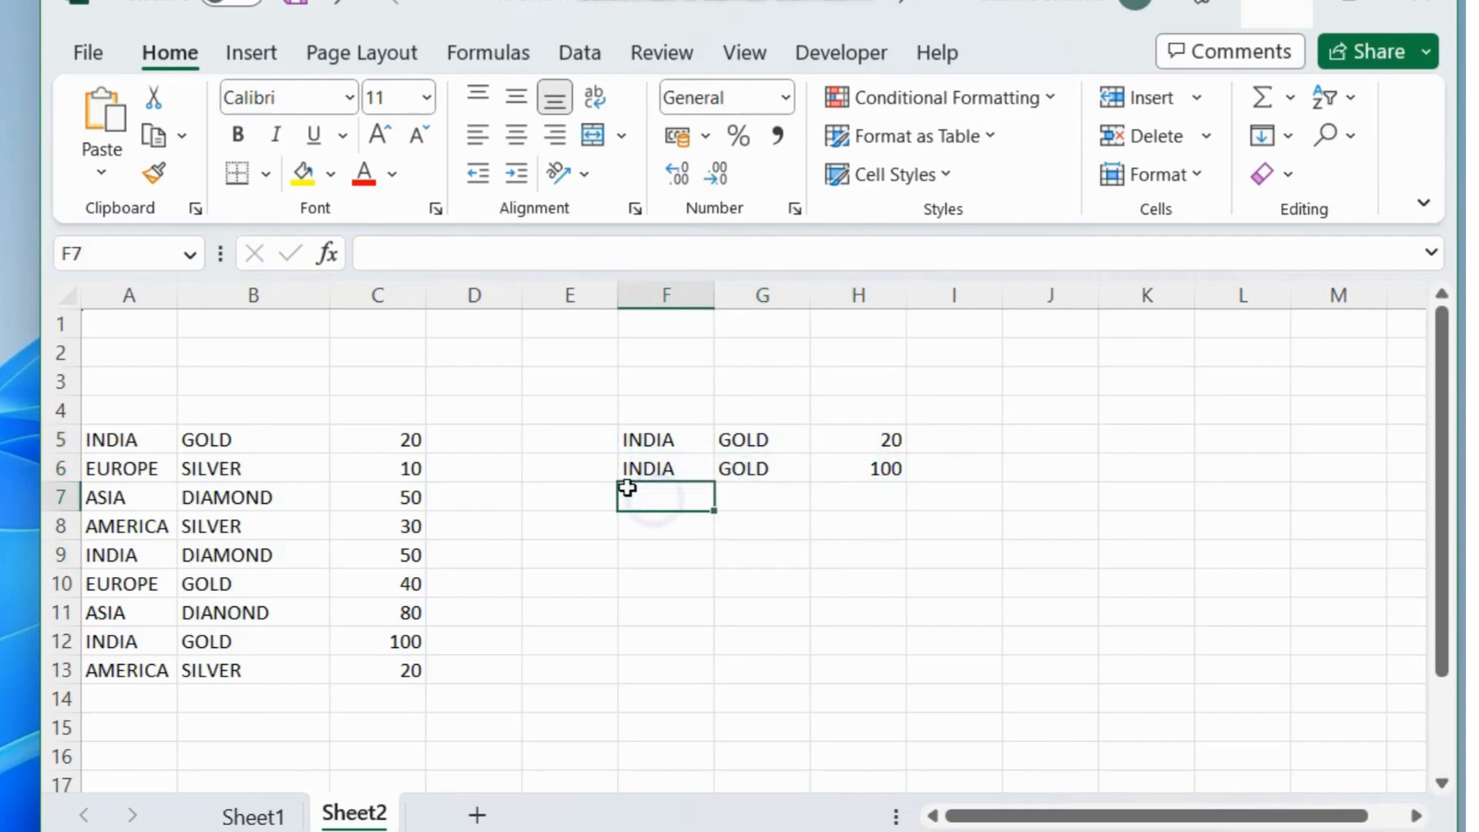